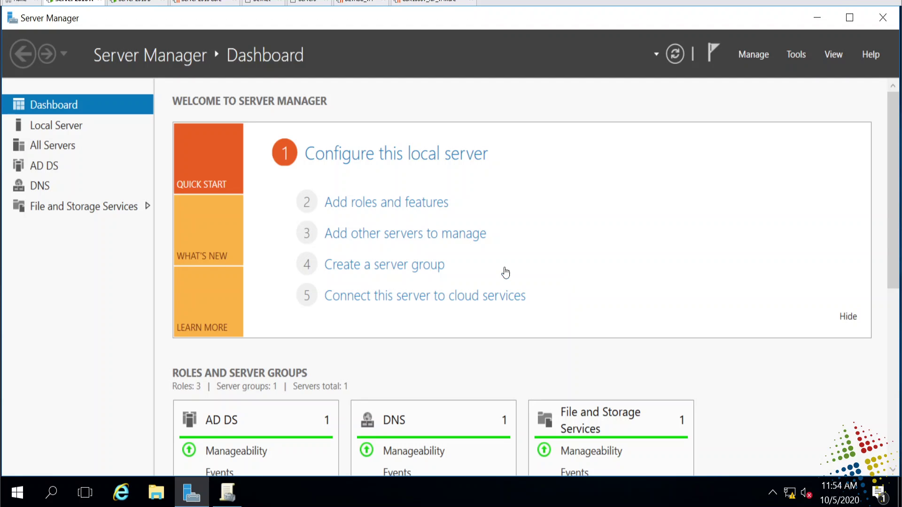
In Group Policy Management, create a GPO named 'Deploy 7-Zip' linked to the test2016.local domain
click(231, 496)
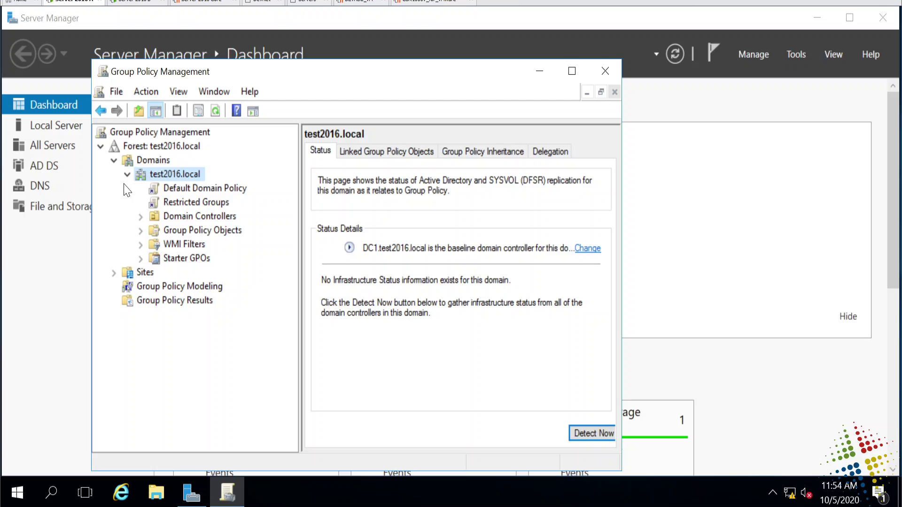
right_click(168, 178)
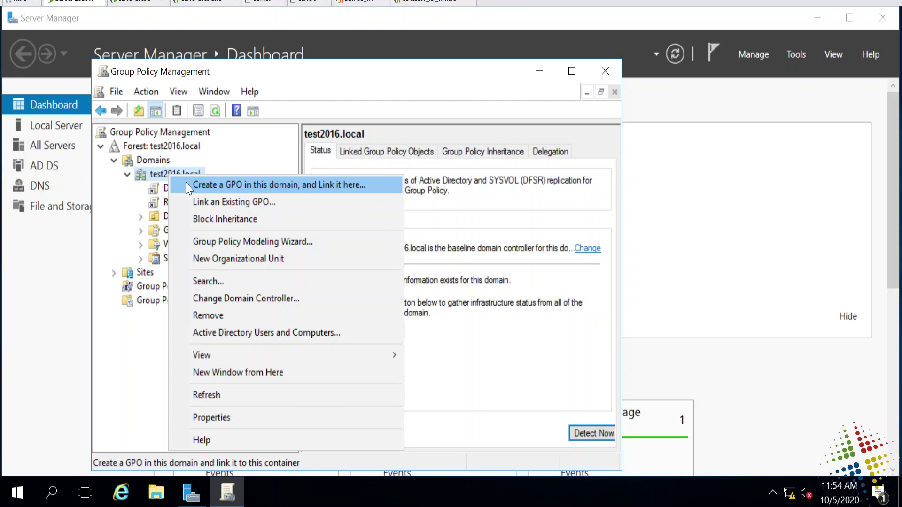
click(186, 183)
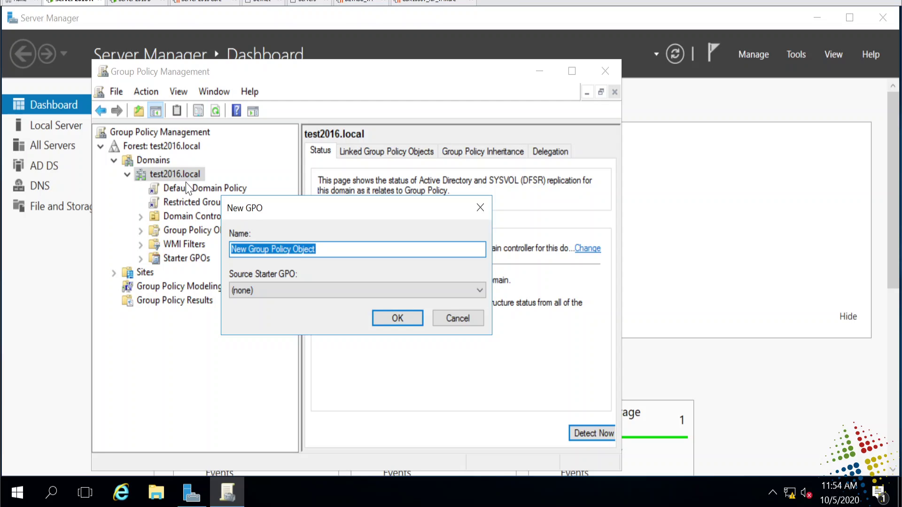
text(Deploy 7)
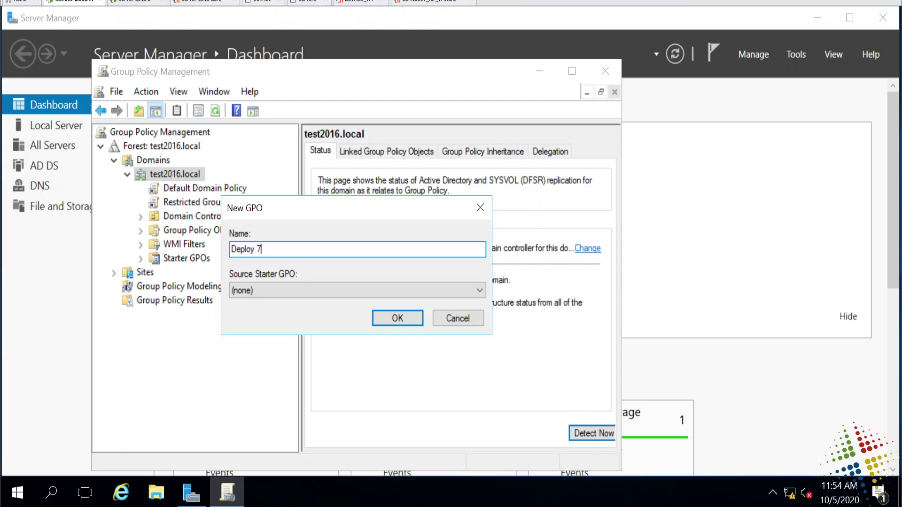
text(-Zip)
key(Return)
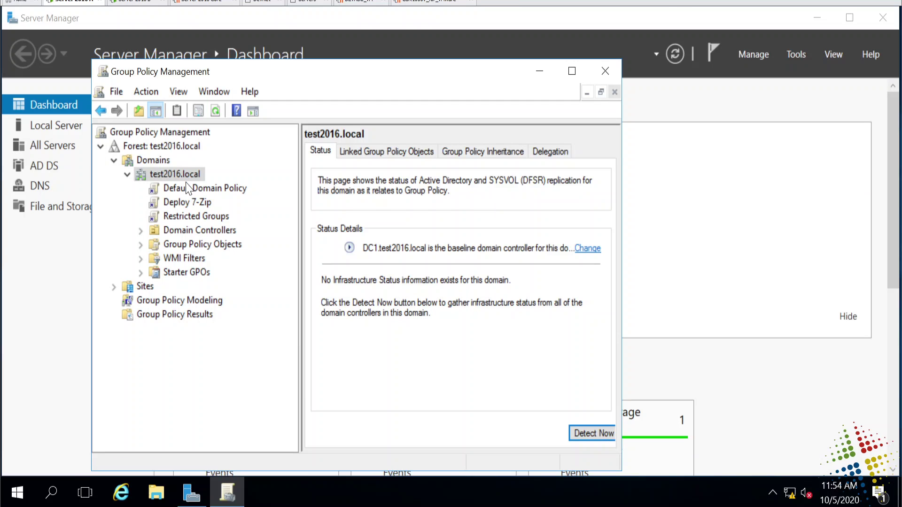
Select the new Deploy 7-Zip GPO and dismiss the link notice
click(203, 203)
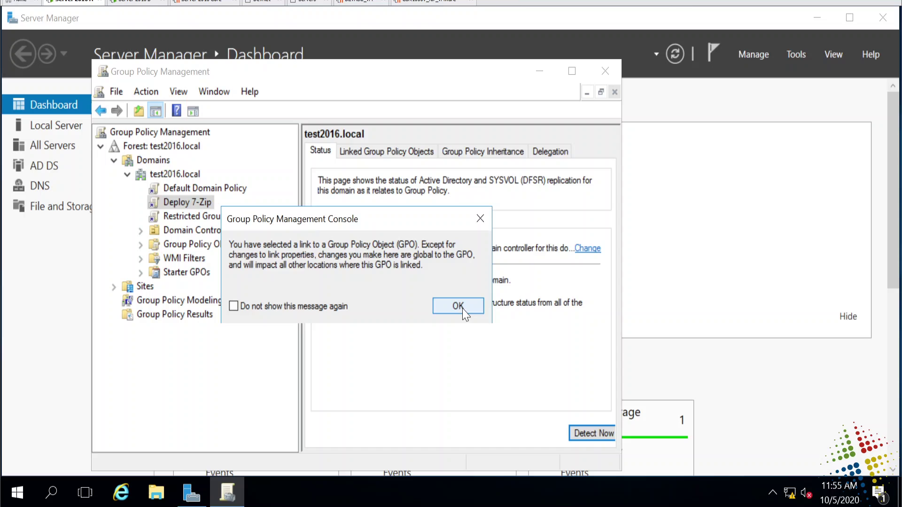
click(458, 306)
right_click(190, 201)
Edit Deploy 7-Zip and go to Computer Configuration > Policies > Software Settings > Software installation
click(223, 209)
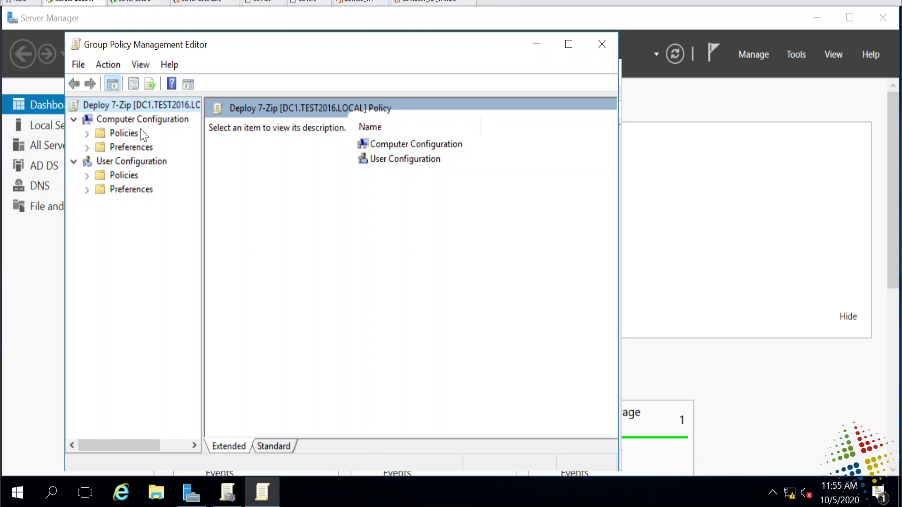
click(87, 133)
click(101, 147)
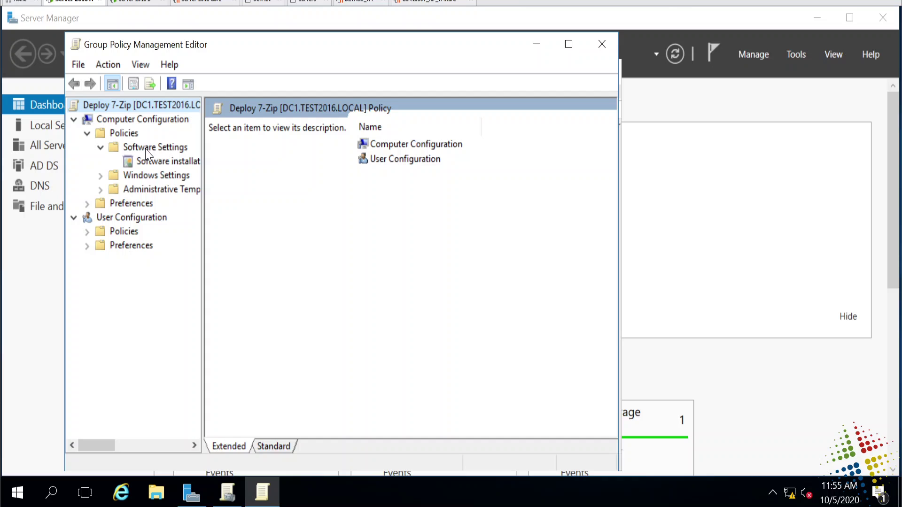
click(162, 162)
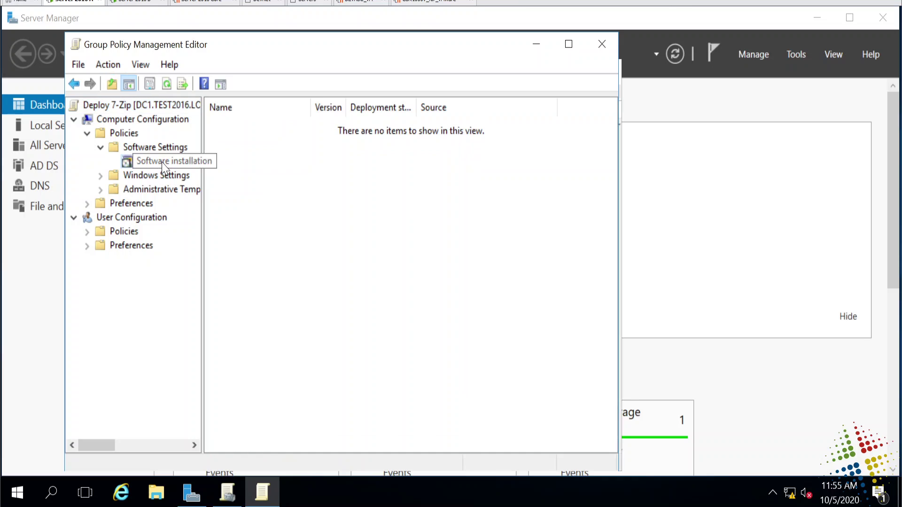
Start a new package in the computer Software installation pane, then cancel the file dialog
right_click(366, 201)
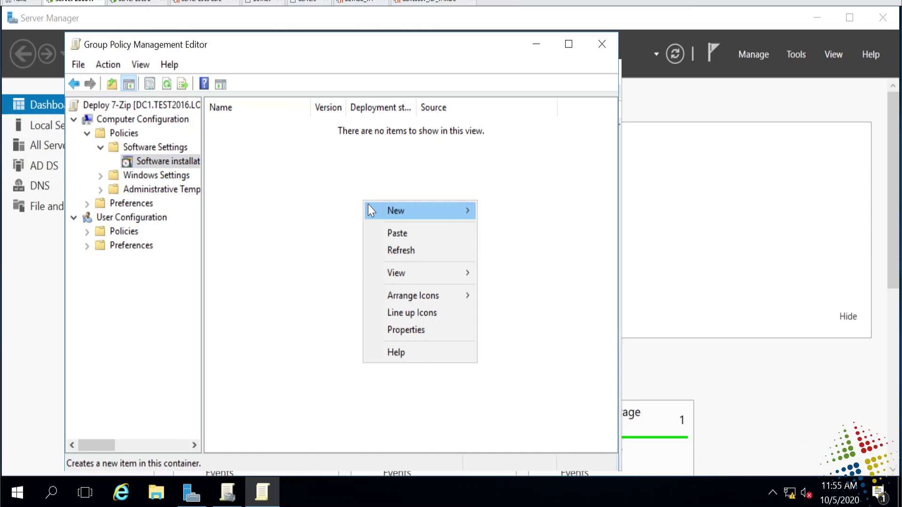
mouse_move(368, 209)
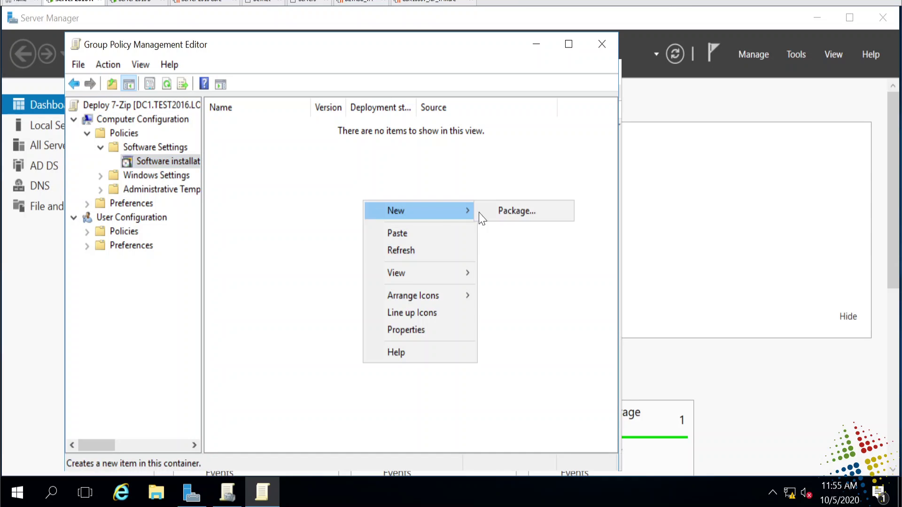
click(522, 211)
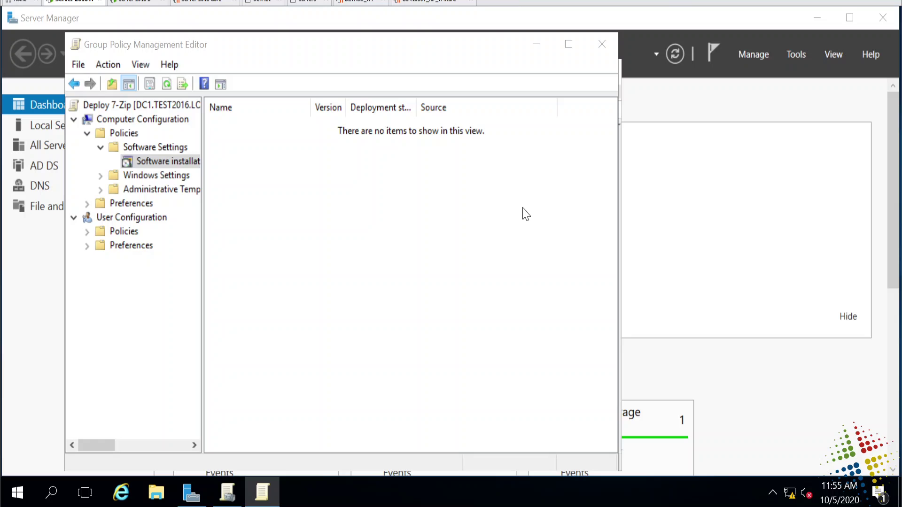
click(481, 411)
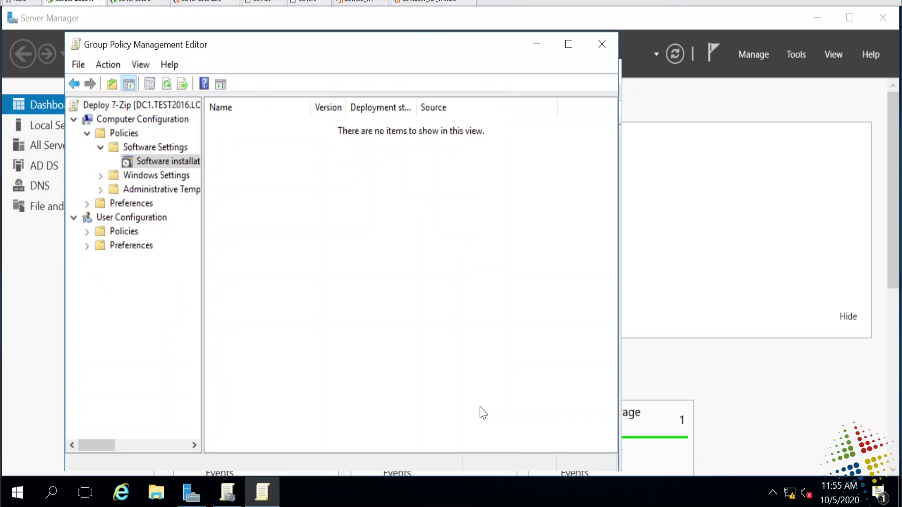
Show User Configuration's Software installation list and close its New Package menu unused
click(87, 231)
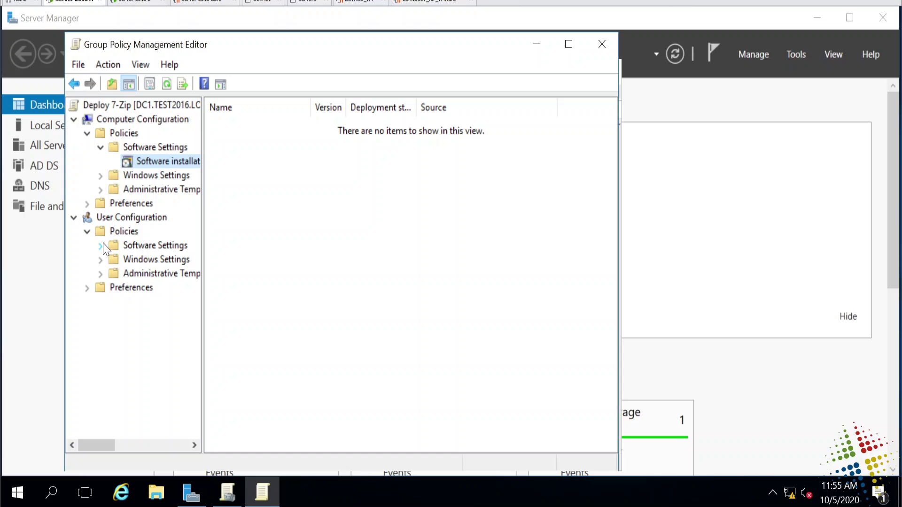
click(100, 245)
click(147, 260)
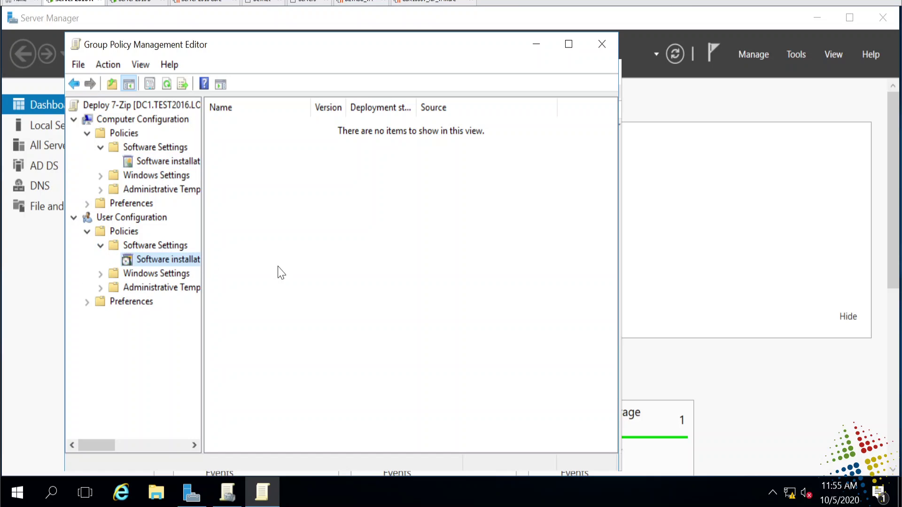
right_click(315, 270)
mouse_move(337, 283)
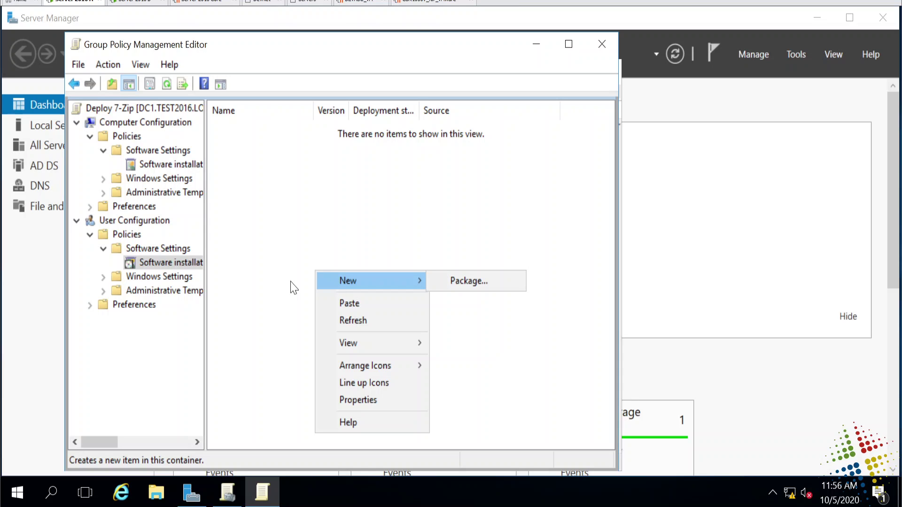
click(276, 294)
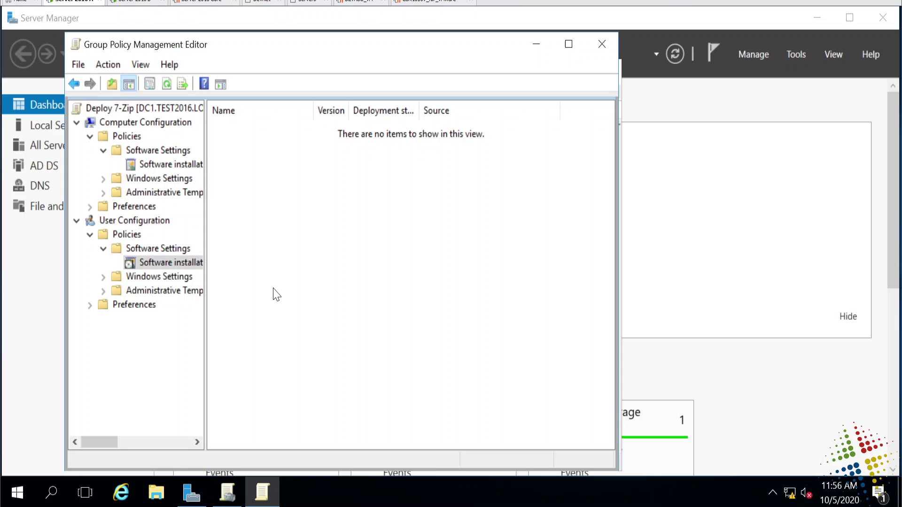
In File Explorer, create a new folder named 'Software' on Local Disk (C:)
click(156, 493)
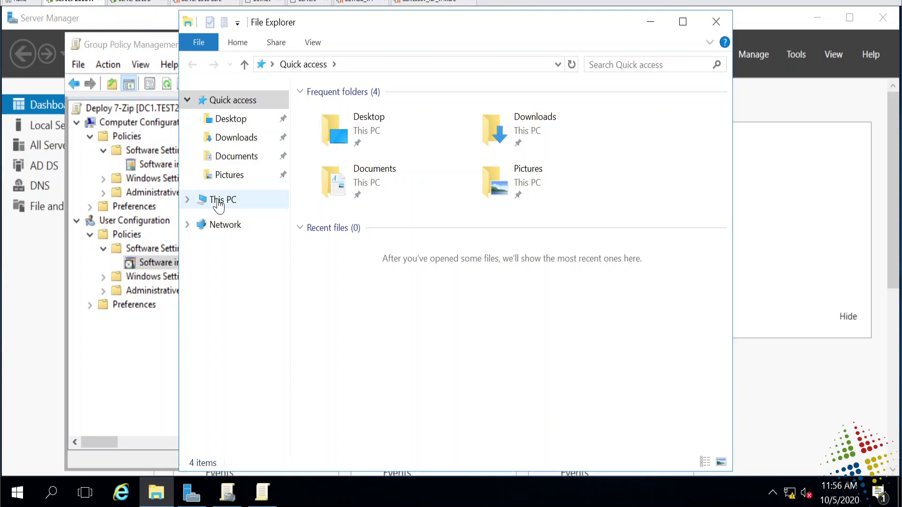
click(217, 200)
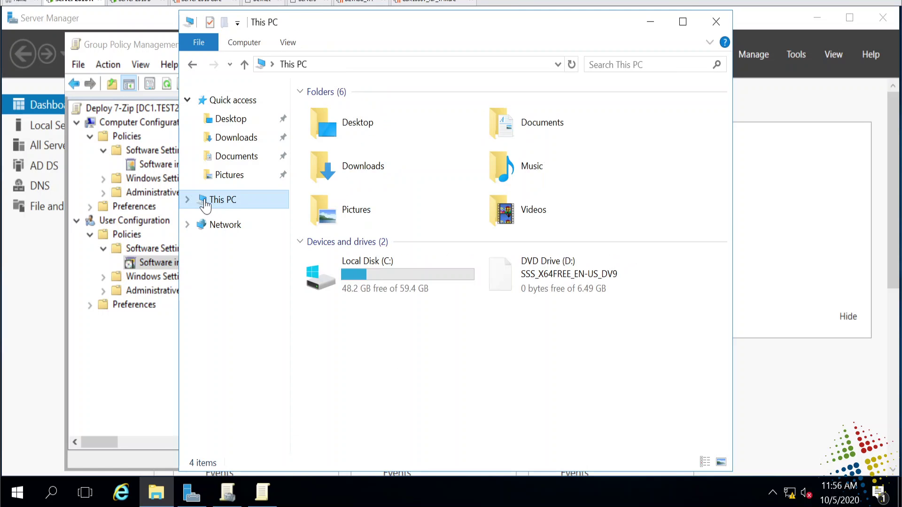
double_click(400, 296)
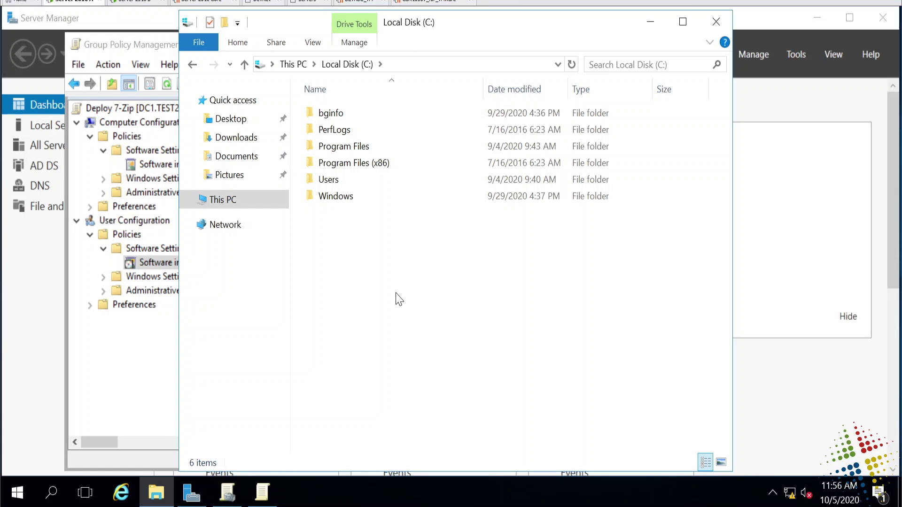
right_click(398, 291)
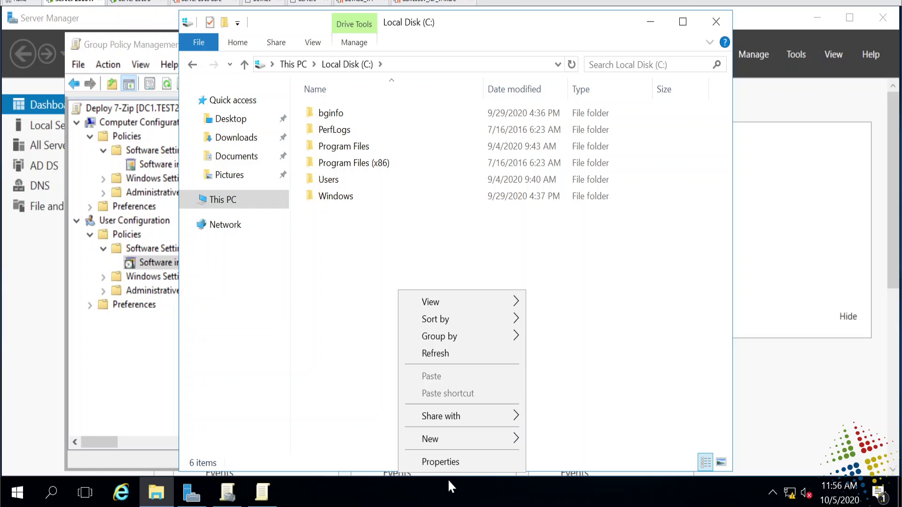
mouse_move(467, 439)
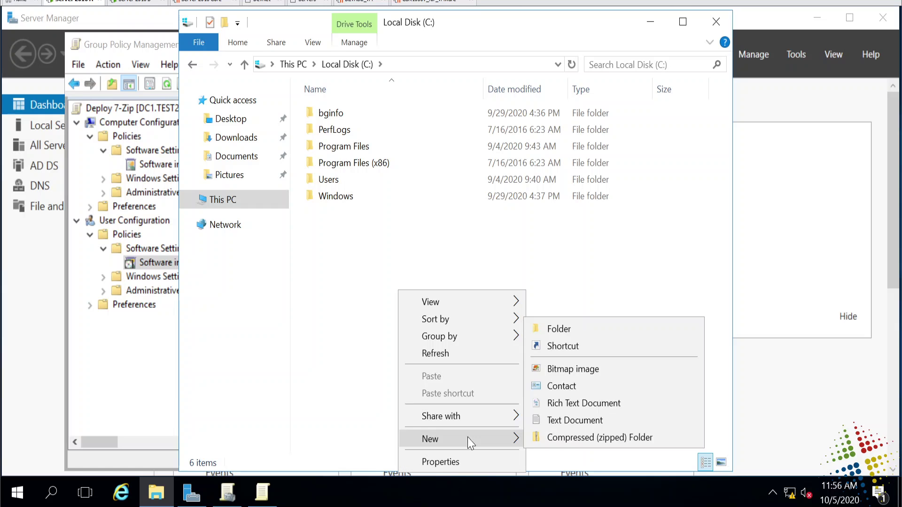
click(555, 327)
text(Sof)
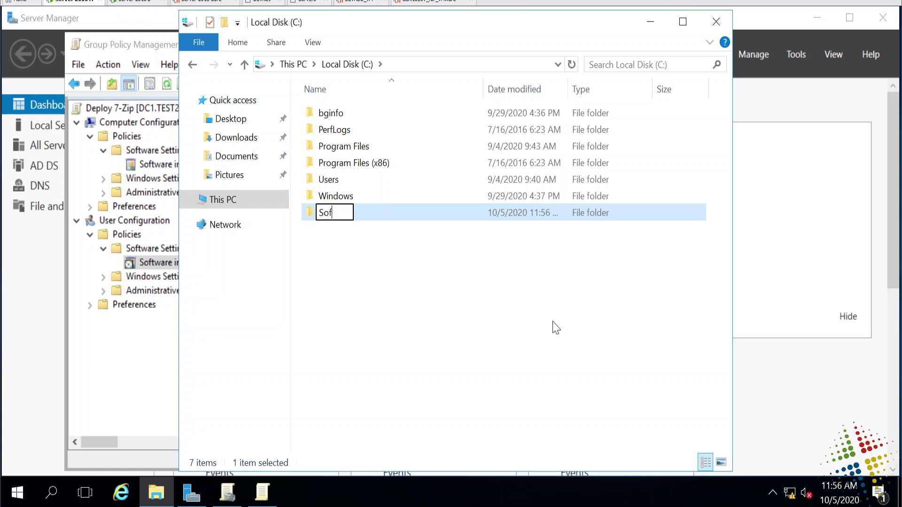
text(tware)
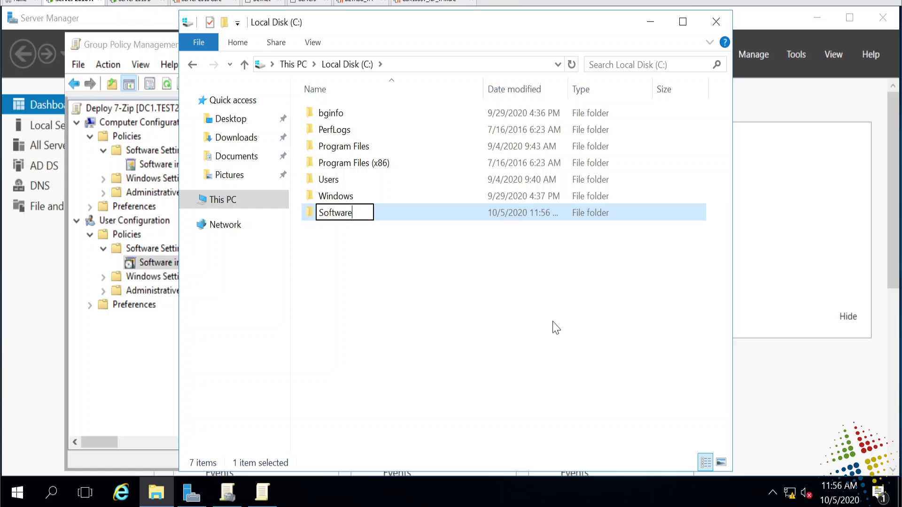
key(Return)
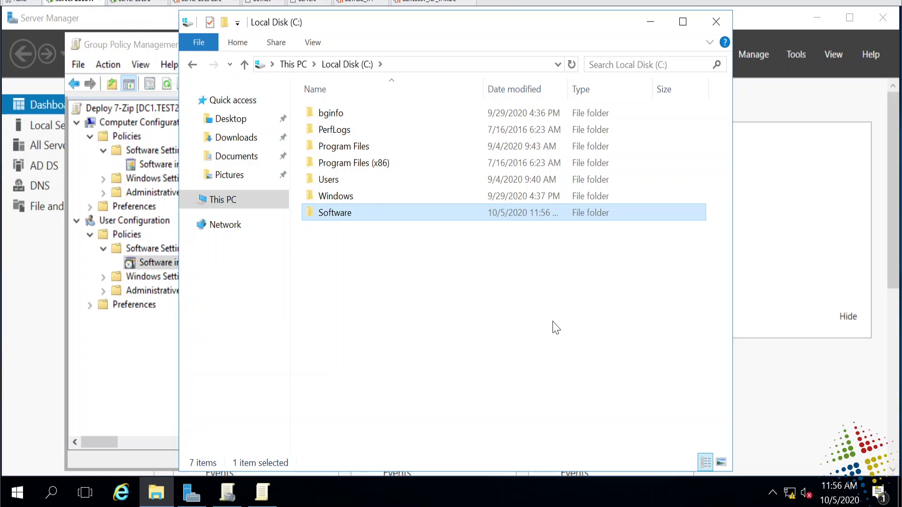
Share the Software folder with Everyone at Read permission
right_click(338, 224)
mouse_move(407, 278)
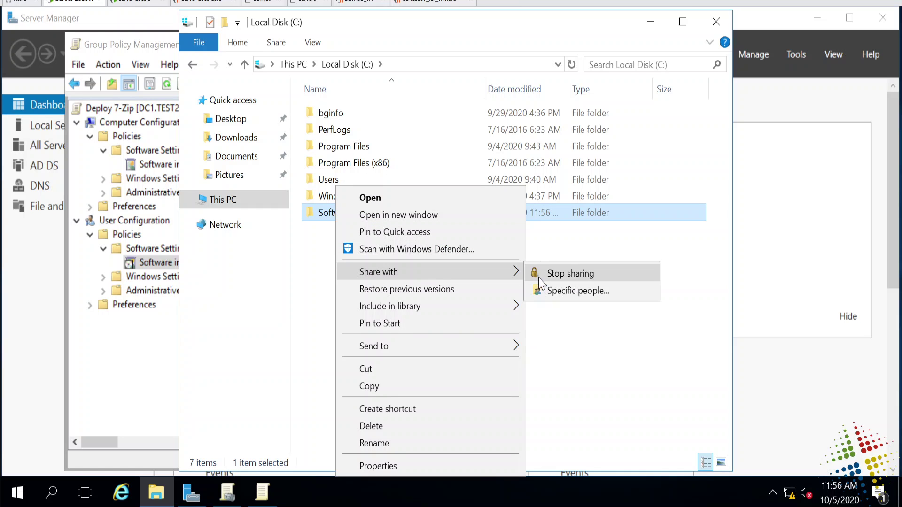
click(562, 291)
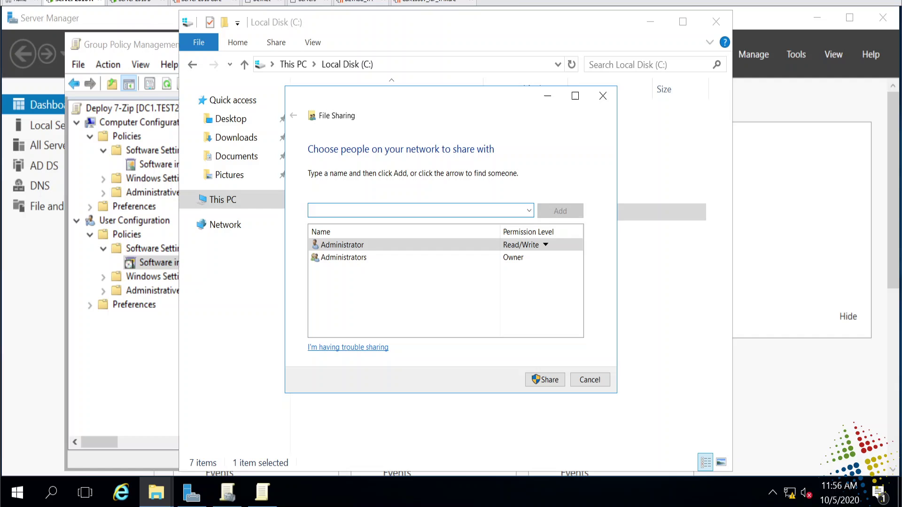
text(everyone)
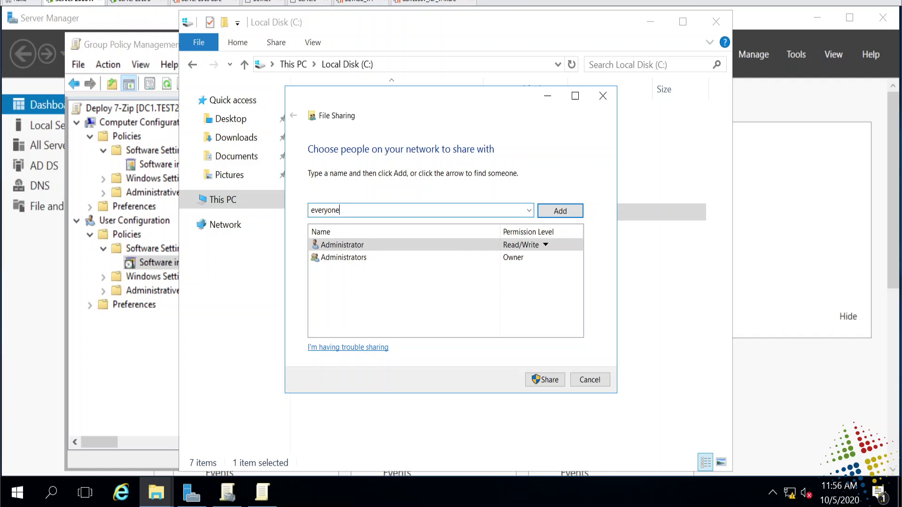
key(Return)
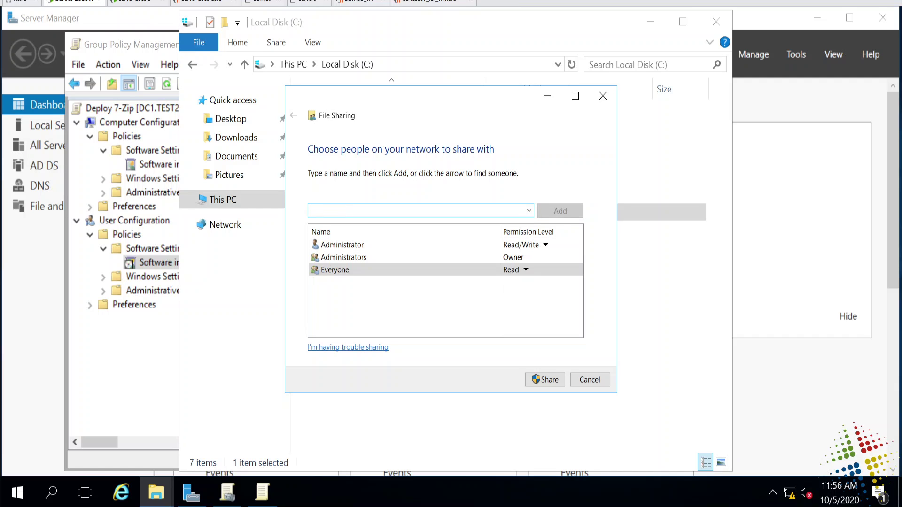
click(541, 379)
click(605, 381)
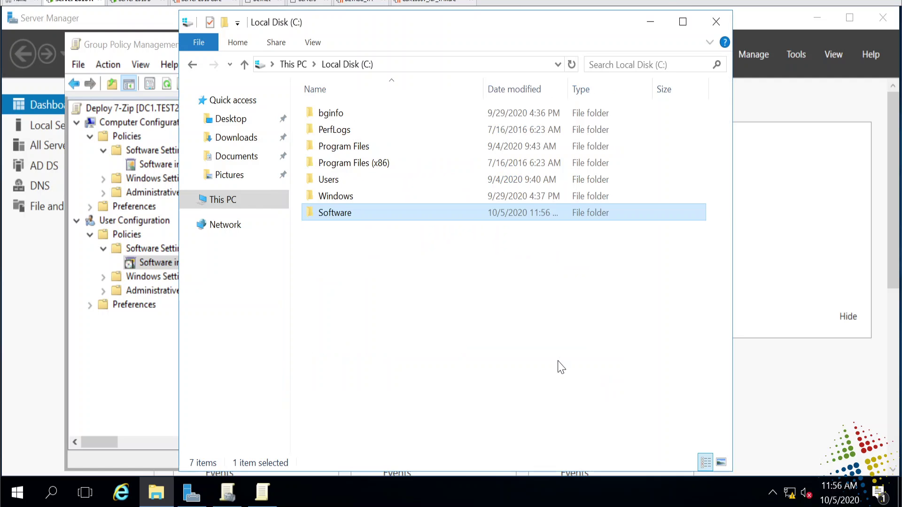
Paste the 7z1900-x64 installer into the Software folder, then minimize File Explorer
double_click(331, 214)
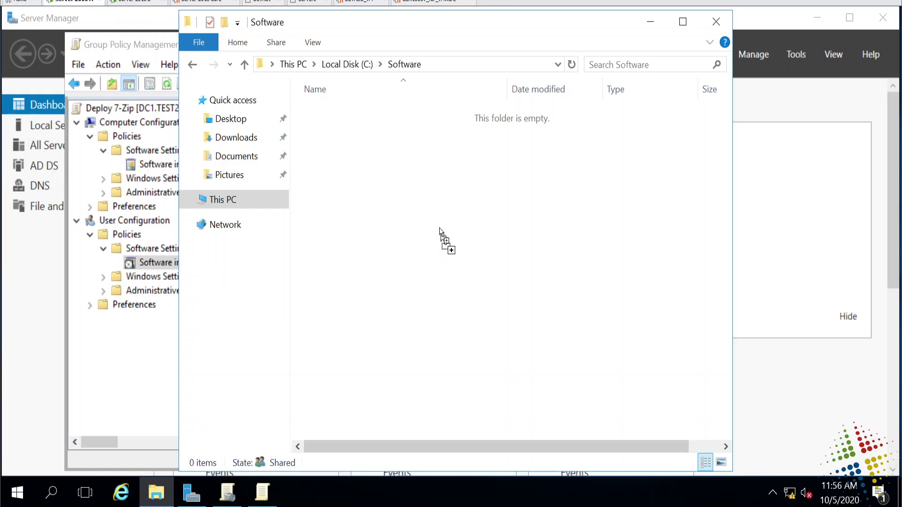
key(ctrl+v)
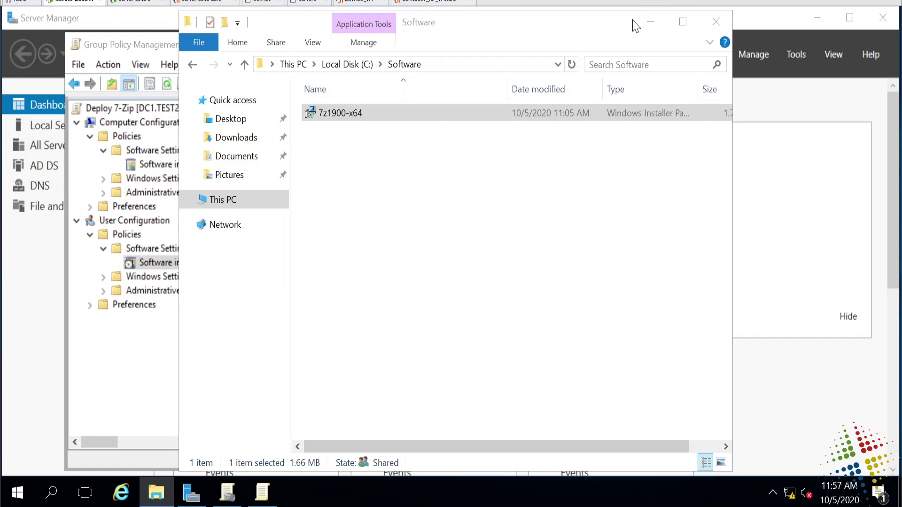
click(652, 22)
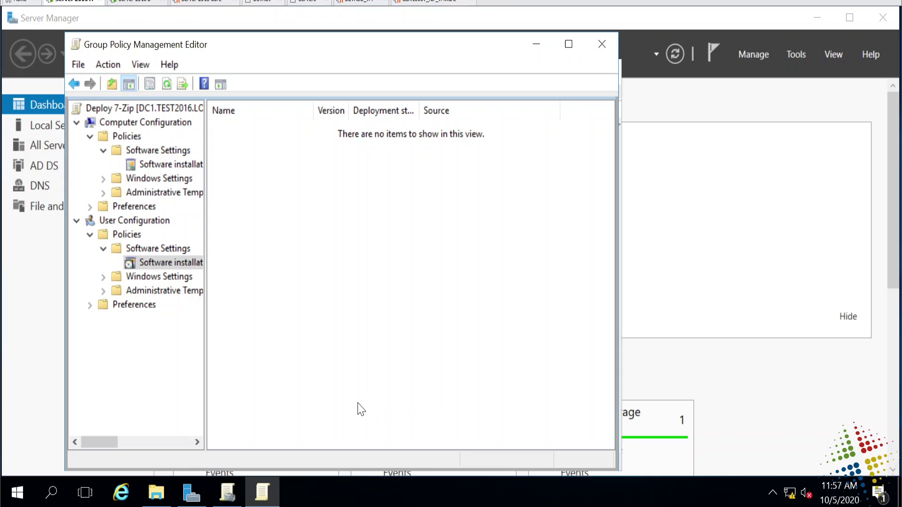
Start adding a new package under Computer Configuration's Software installation
click(160, 164)
right_click(262, 176)
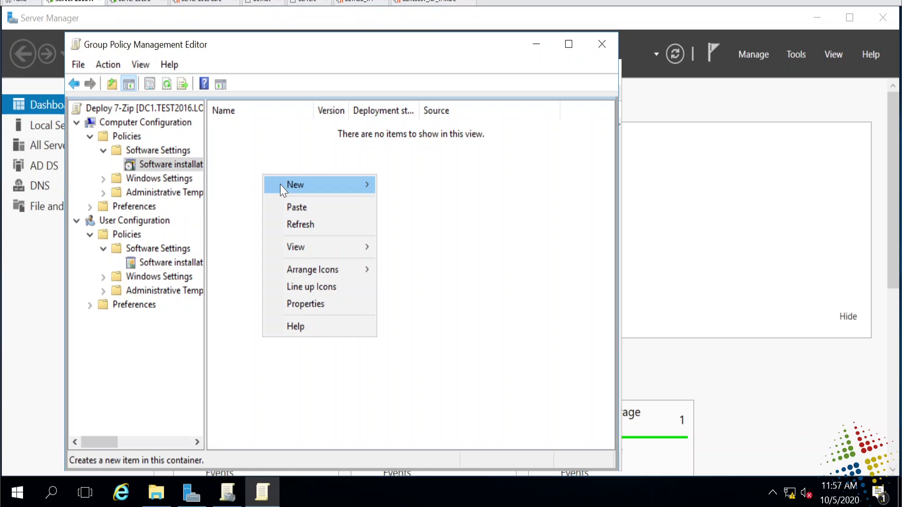
mouse_move(282, 191)
click(436, 185)
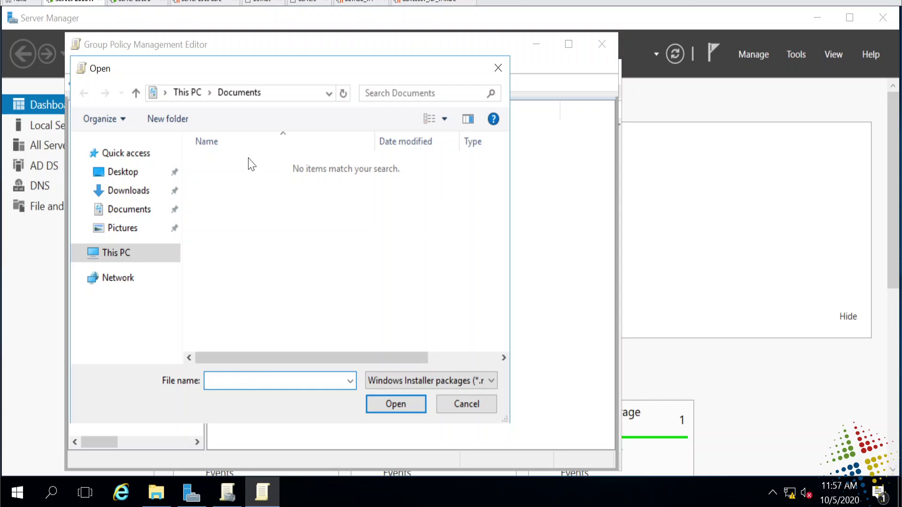
Choose C:\Software\7z1900-x64, then decline the local-path warning with No
click(105, 256)
scroll(282, 305, down, 3)
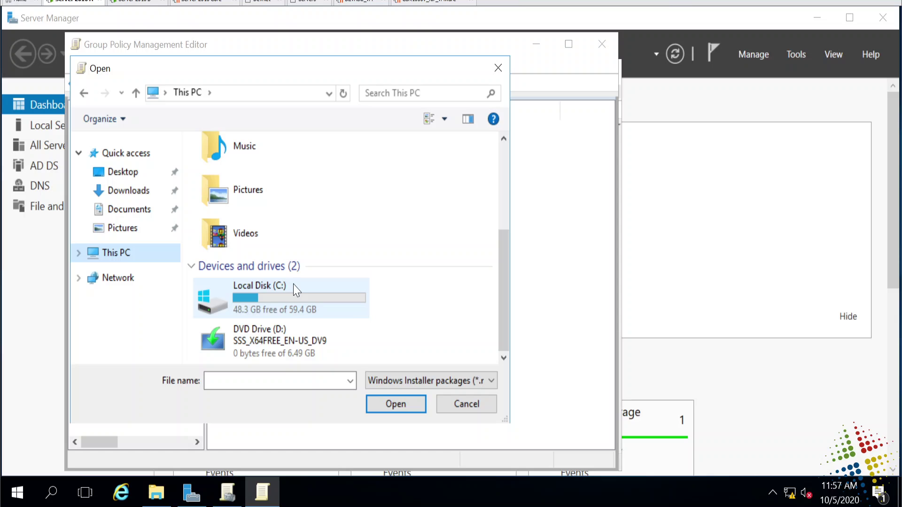
double_click(274, 305)
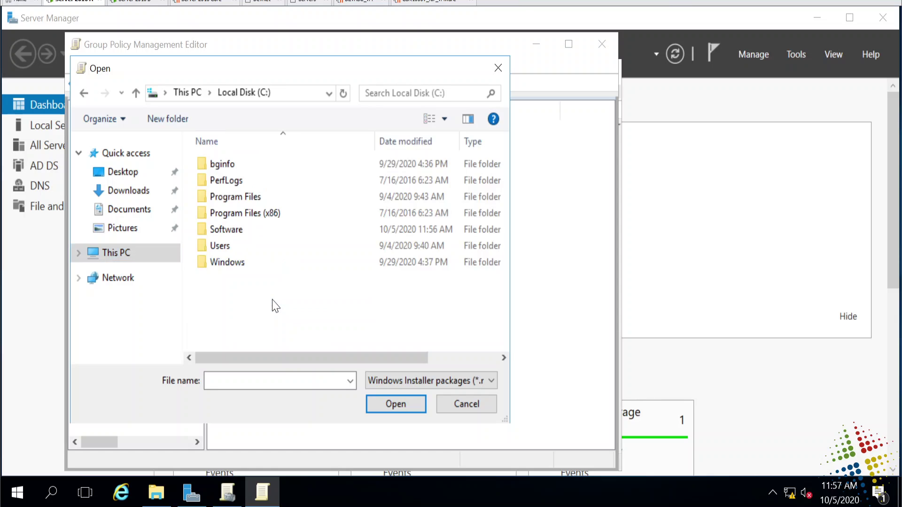
double_click(224, 231)
double_click(247, 165)
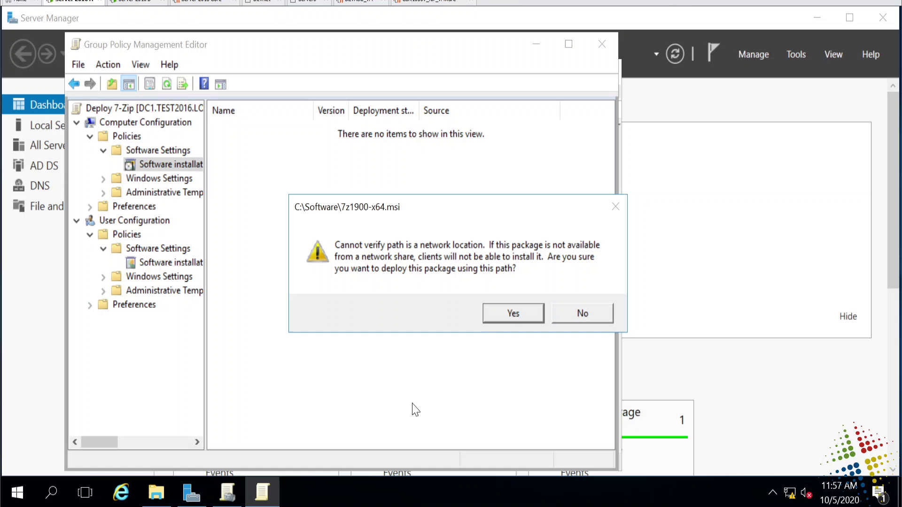
click(569, 317)
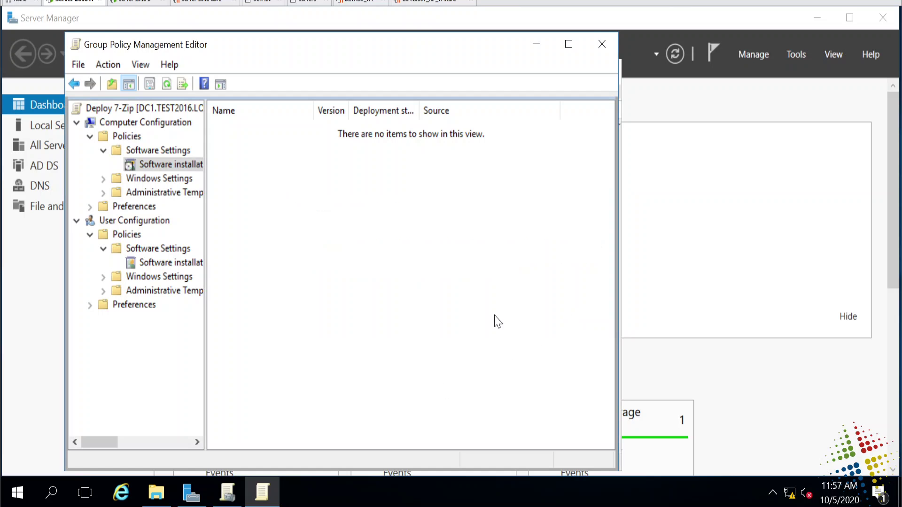
Start a new package, browse to \\dc1\software and select the 7z1900-x64 file
right_click(348, 288)
mouse_move(373, 295)
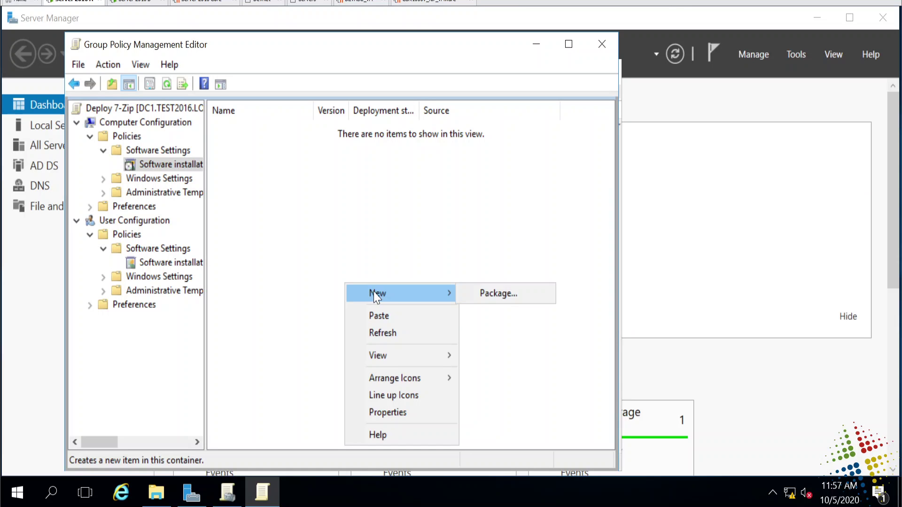
click(467, 293)
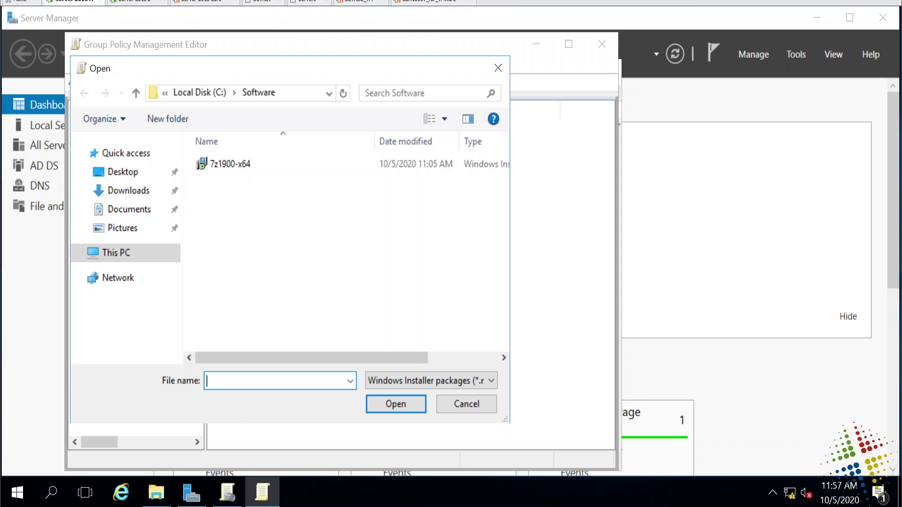
text(\\dc1\software)
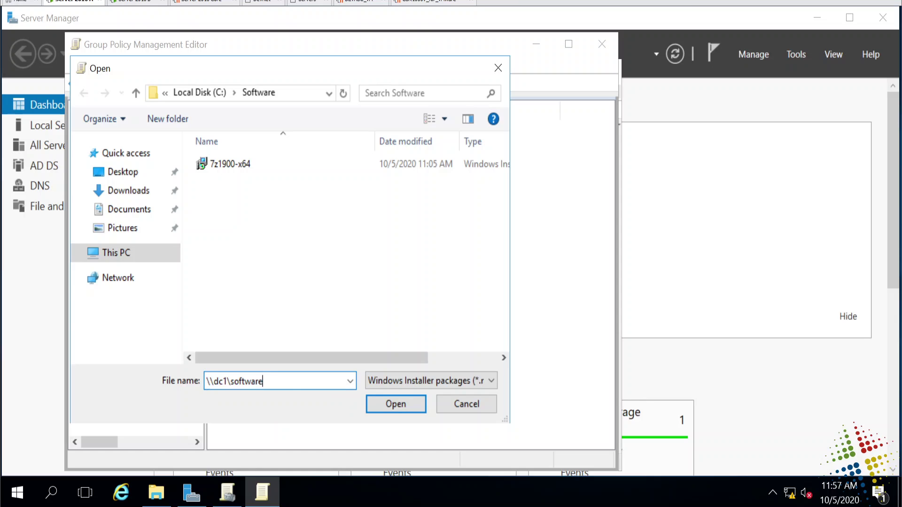
key(Return)
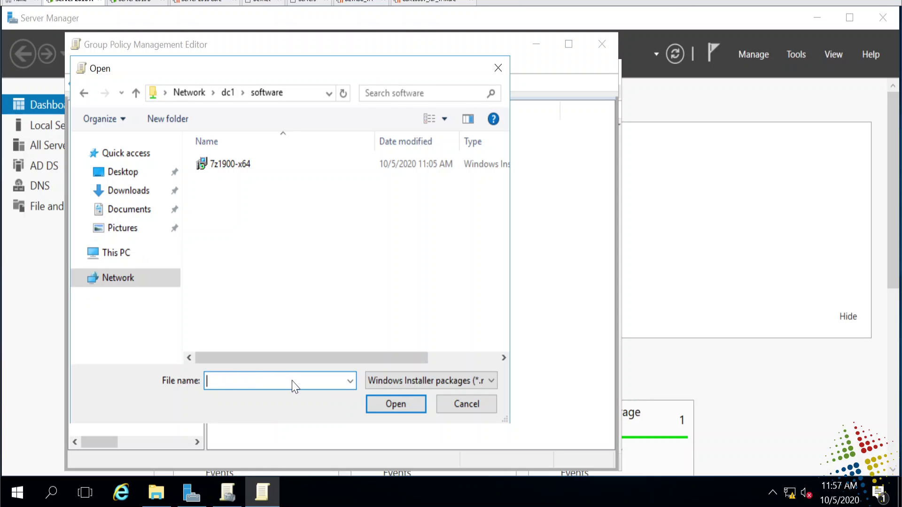
click(224, 165)
Add the 7z1900-x64 package from the dc1 share with Assigned deployment
click(388, 403)
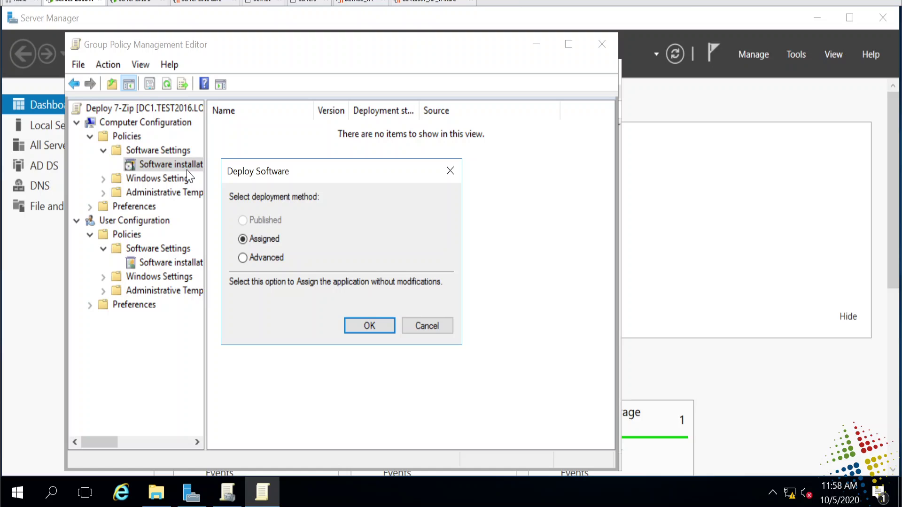
click(380, 329)
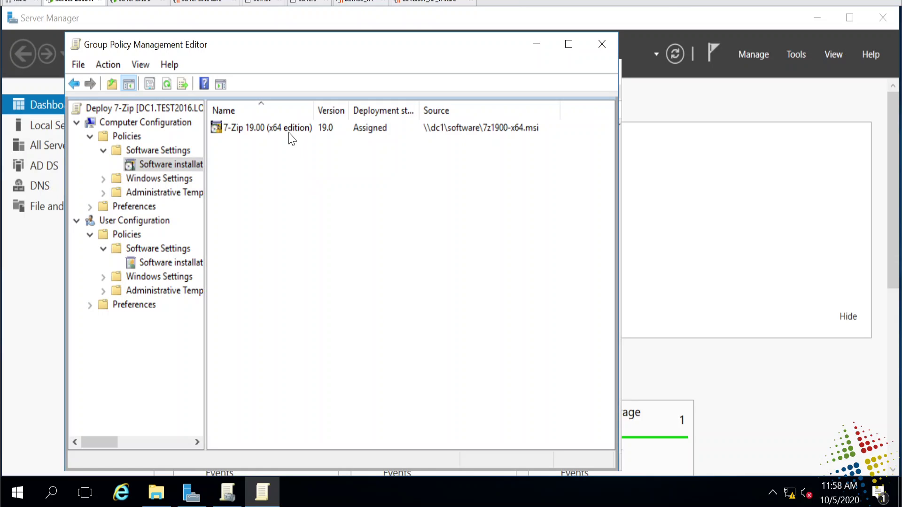
Open the 7-Zip 19.00 package's Properties at the Deployment settings
click(291, 136)
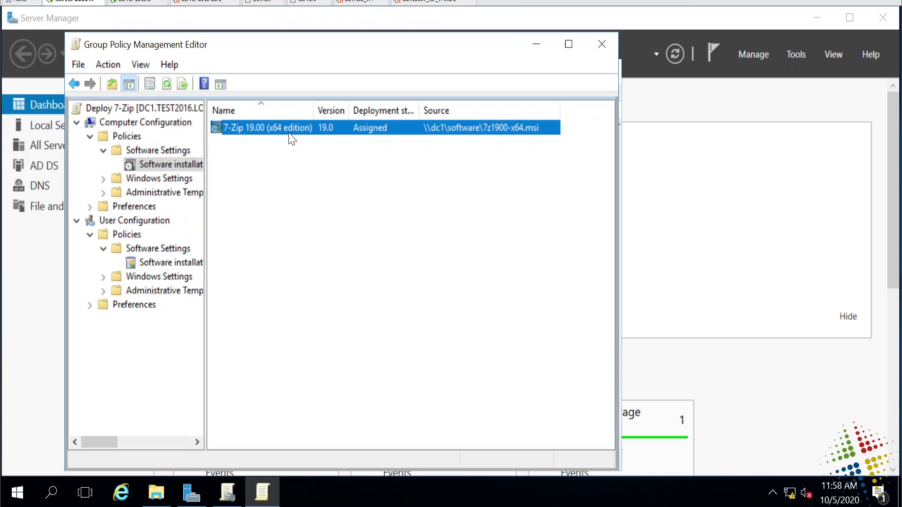
right_click(291, 138)
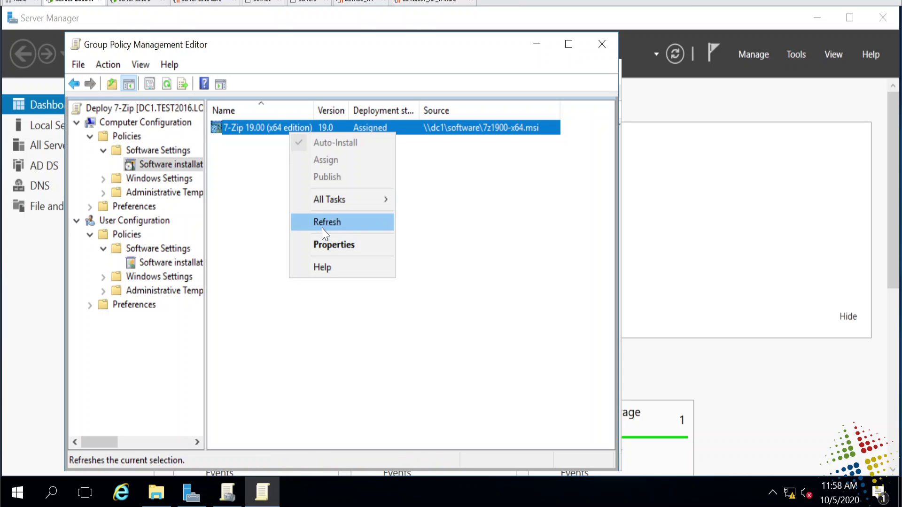
click(330, 251)
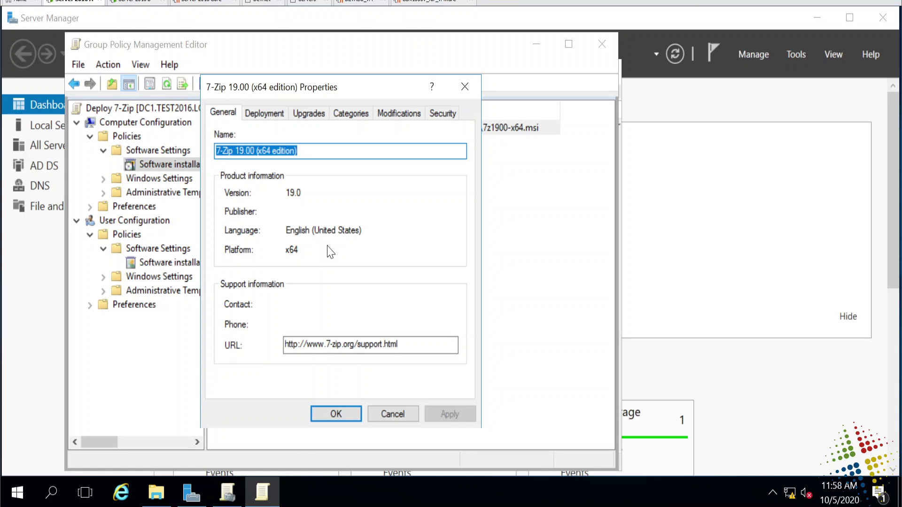
click(266, 114)
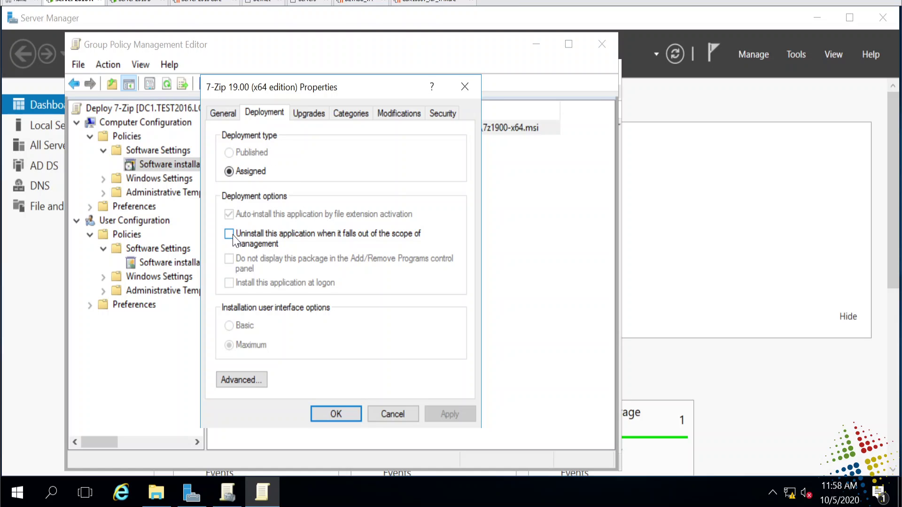
Leave uninstall-when-out-of-scope unchecked and cancel the Advanced deployment options unchanged
click(230, 235)
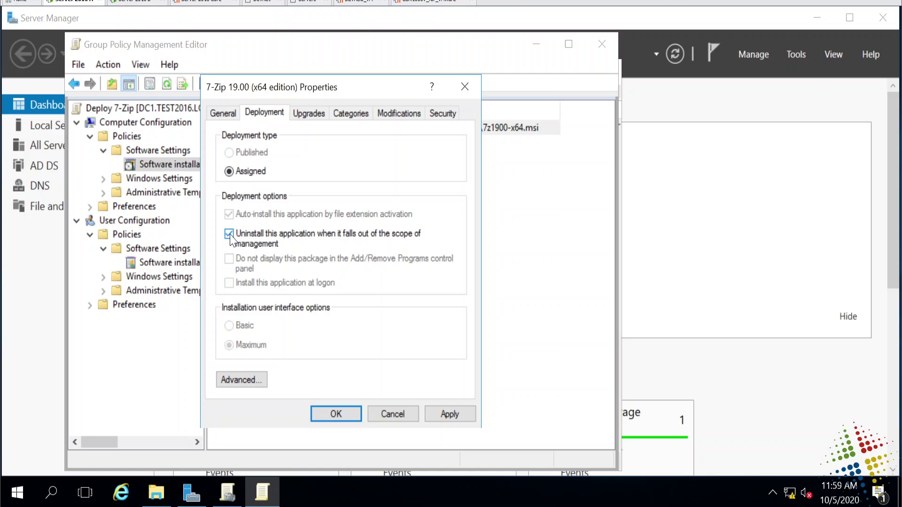
click(229, 233)
click(248, 381)
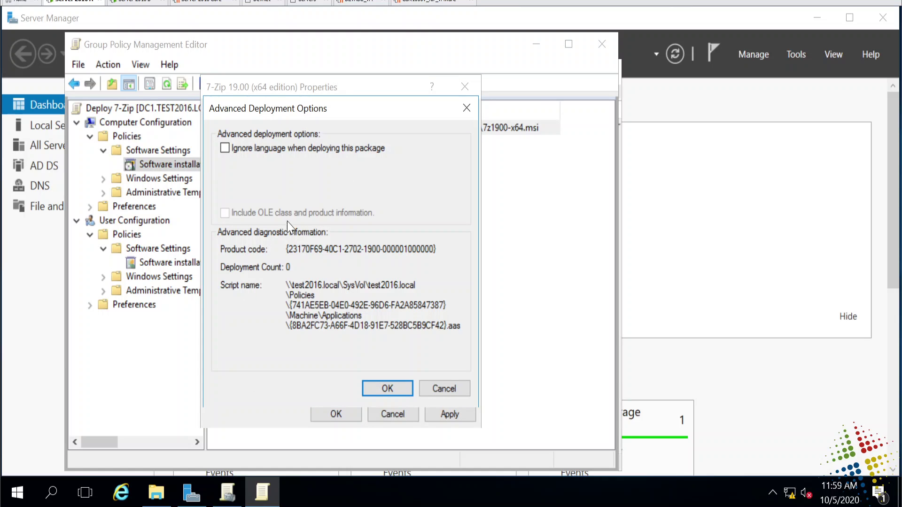
drag(459, 388, 452, 369)
click(444, 388)
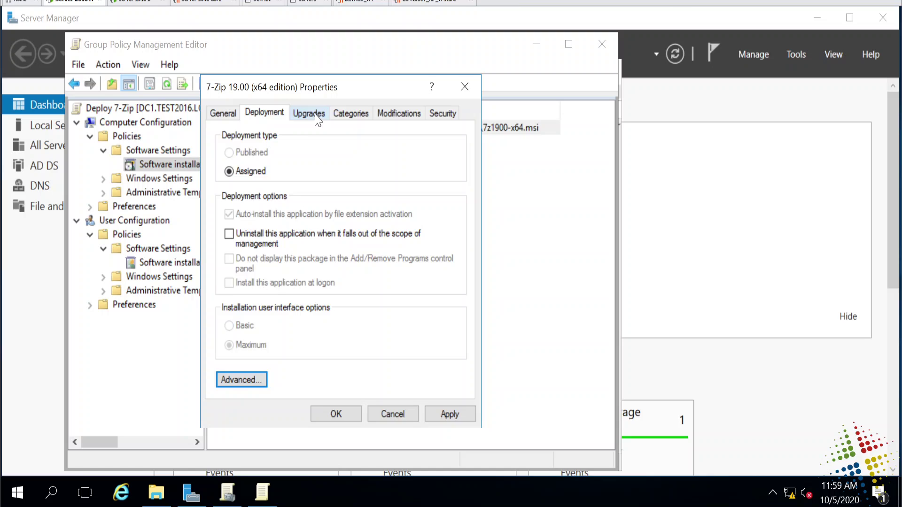
Review the 7-Zip package's Upgrades, Categories, Modifications and Security tabs
click(316, 116)
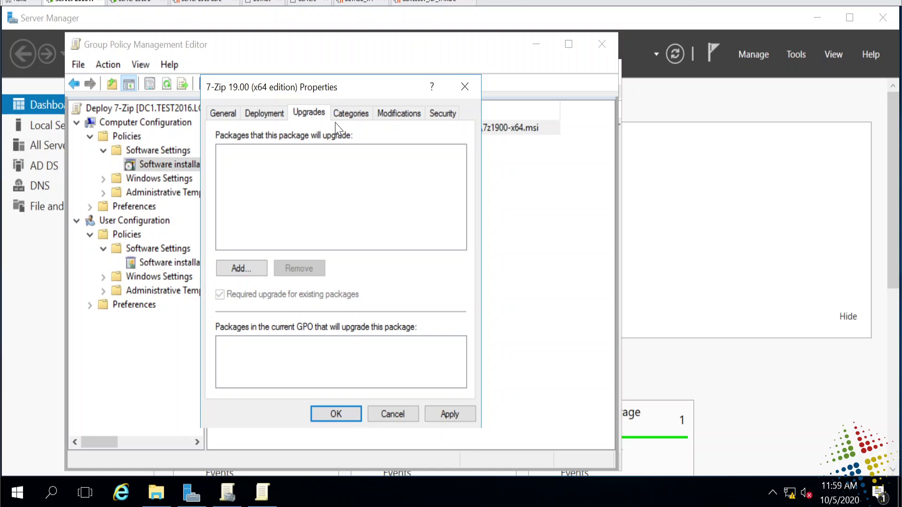
click(351, 114)
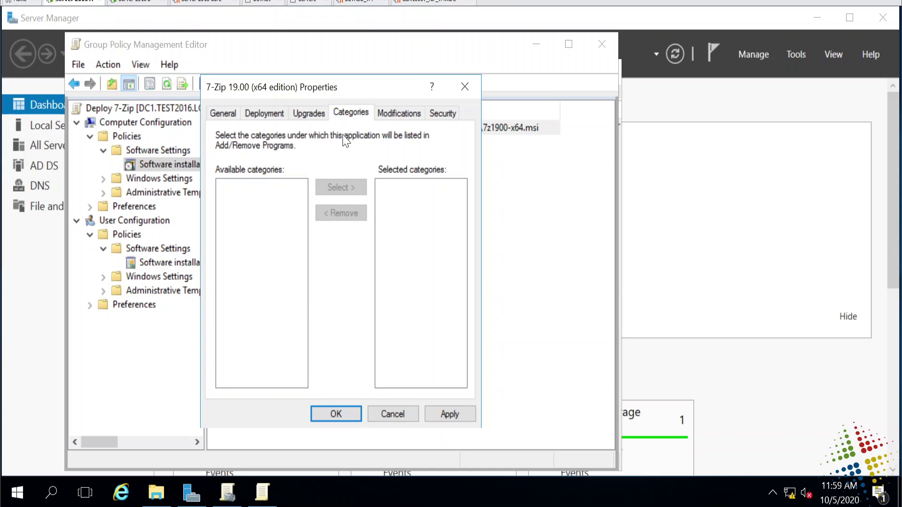
click(384, 113)
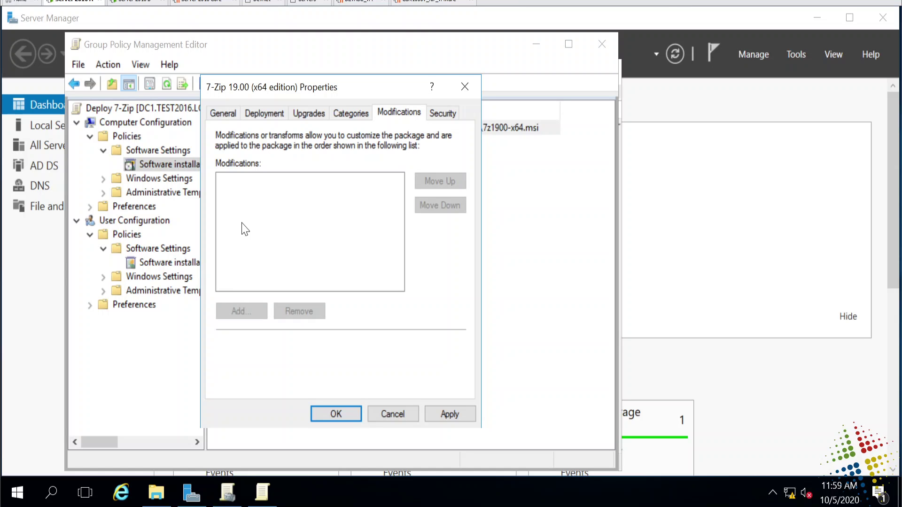
click(448, 115)
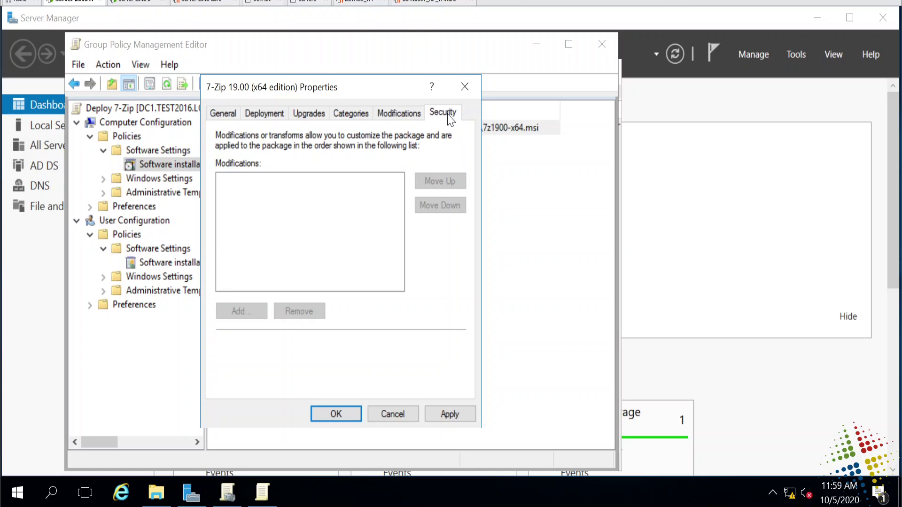
Cancel the package Properties, then remove 7-Zip 19.00 with 'Immediately uninstall' selected
click(408, 418)
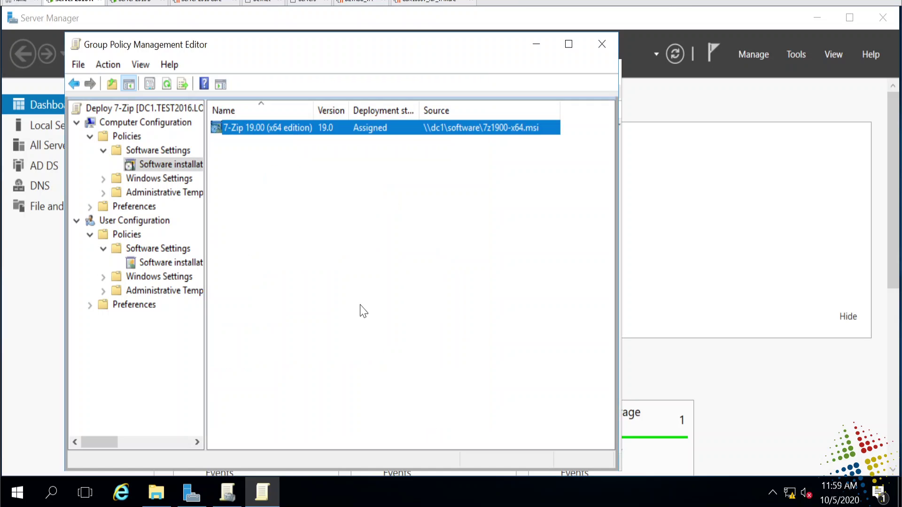
right_click(258, 130)
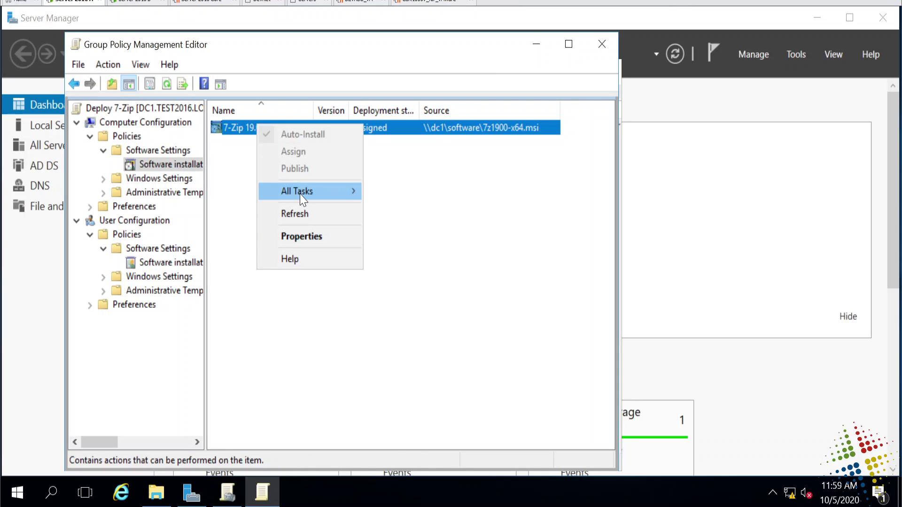
mouse_move(301, 195)
click(402, 231)
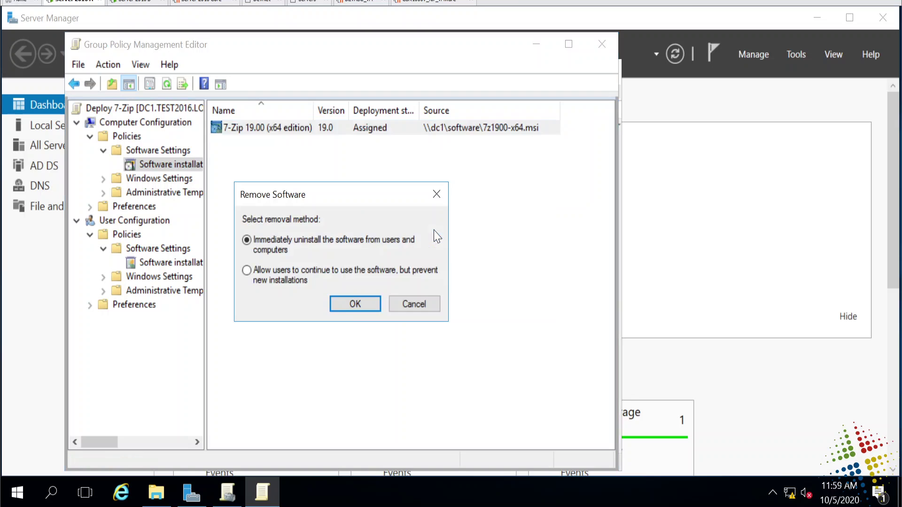
click(352, 304)
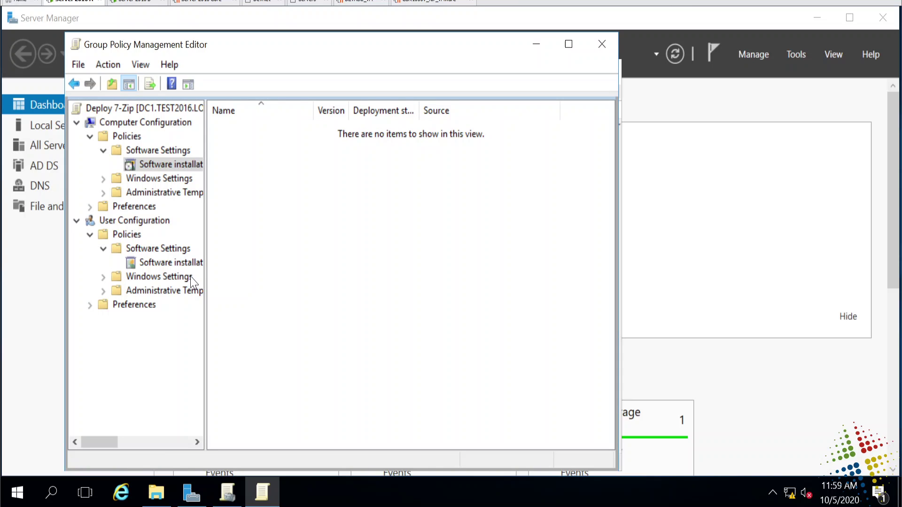
Add \\dc1\software\7z1900-x64.msi as a Published package under User Configuration Software installation
click(141, 262)
right_click(267, 272)
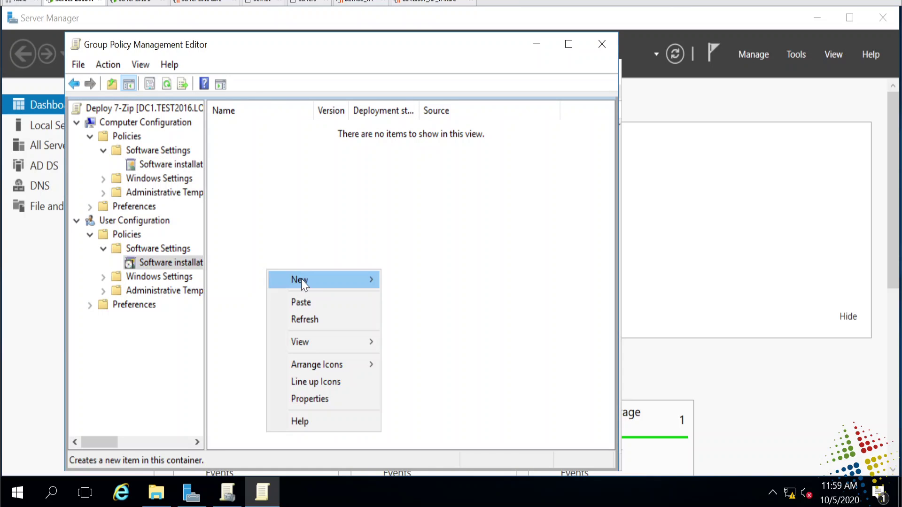
mouse_move(301, 280)
click(445, 284)
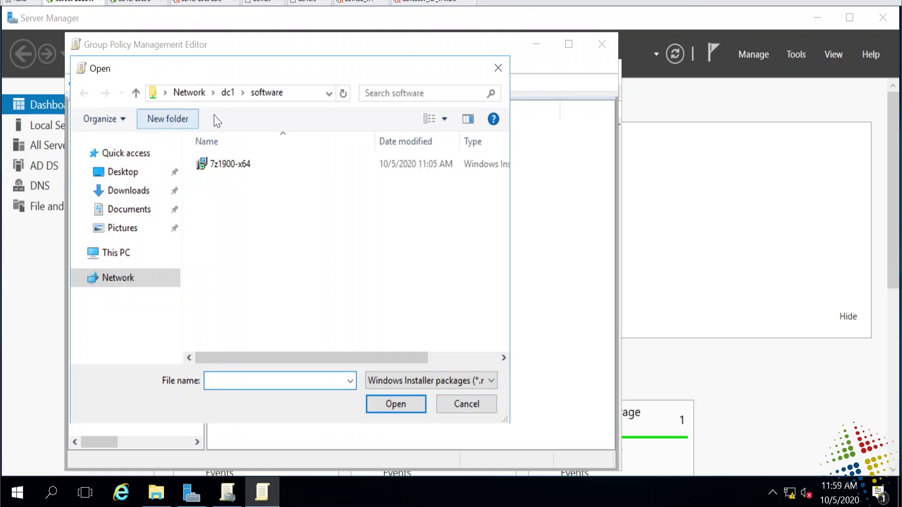
click(234, 164)
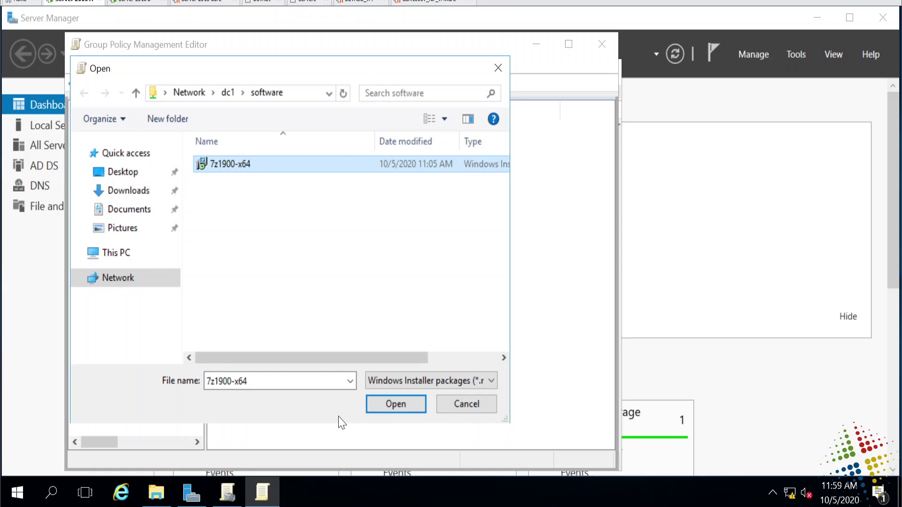
click(393, 404)
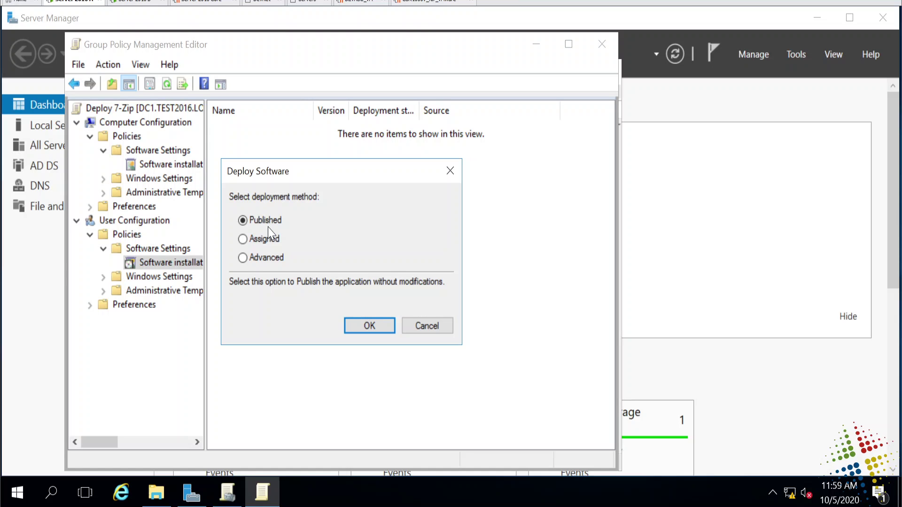
click(364, 327)
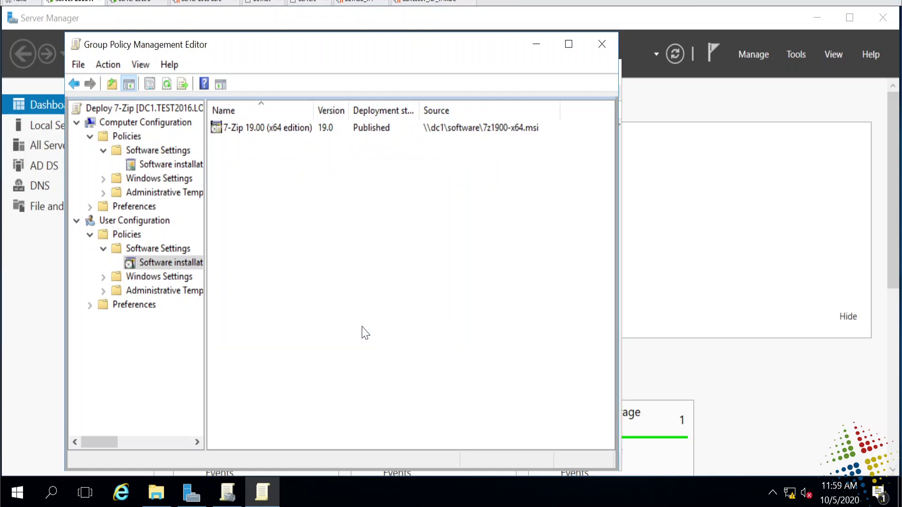
right_click(283, 124)
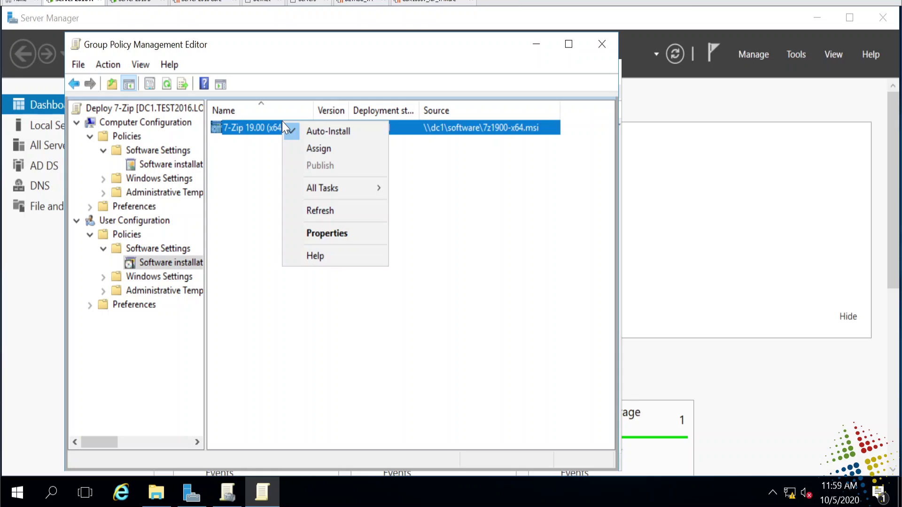
click(323, 233)
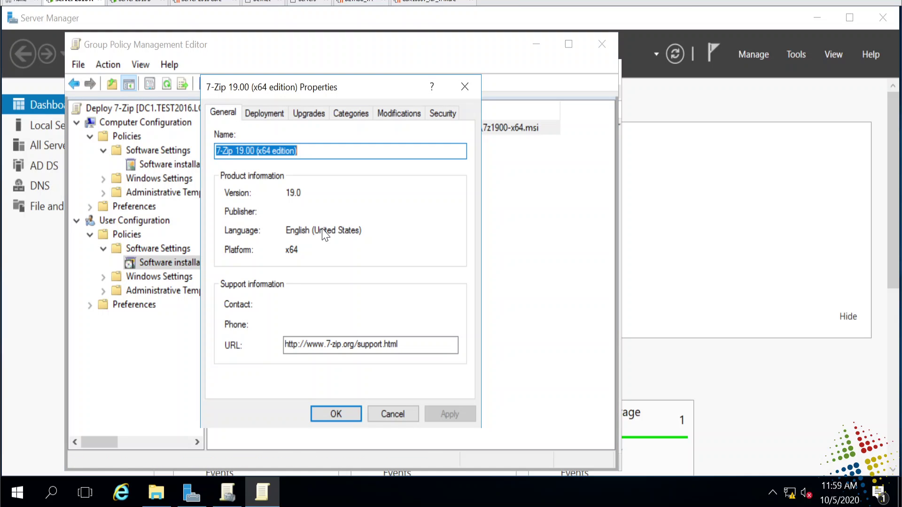
click(265, 117)
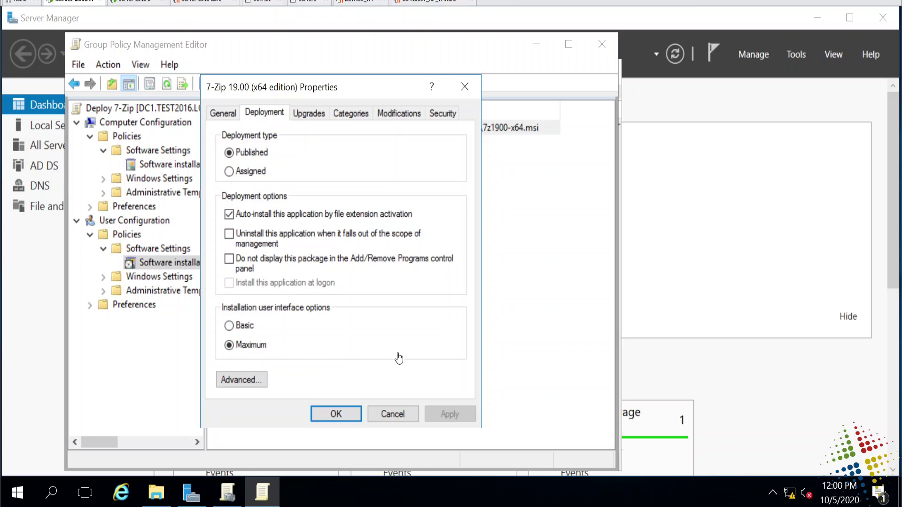
click(308, 115)
click(353, 114)
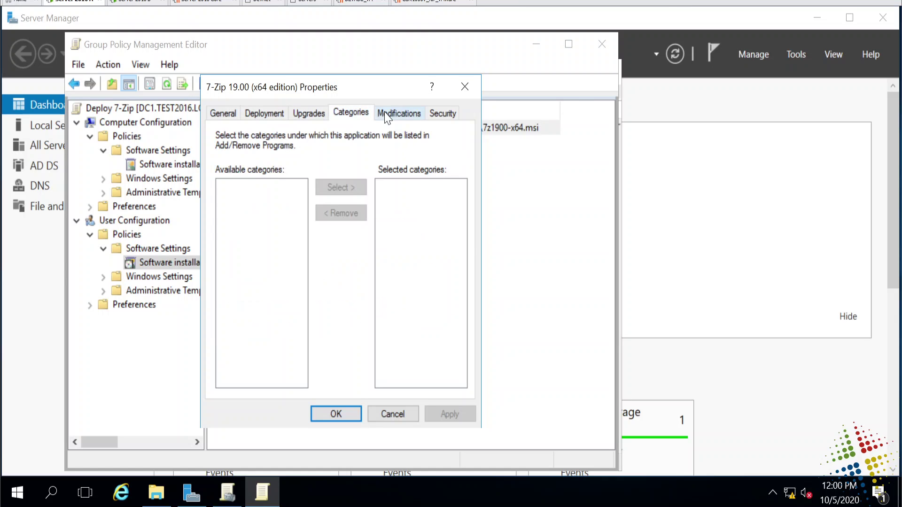
click(386, 115)
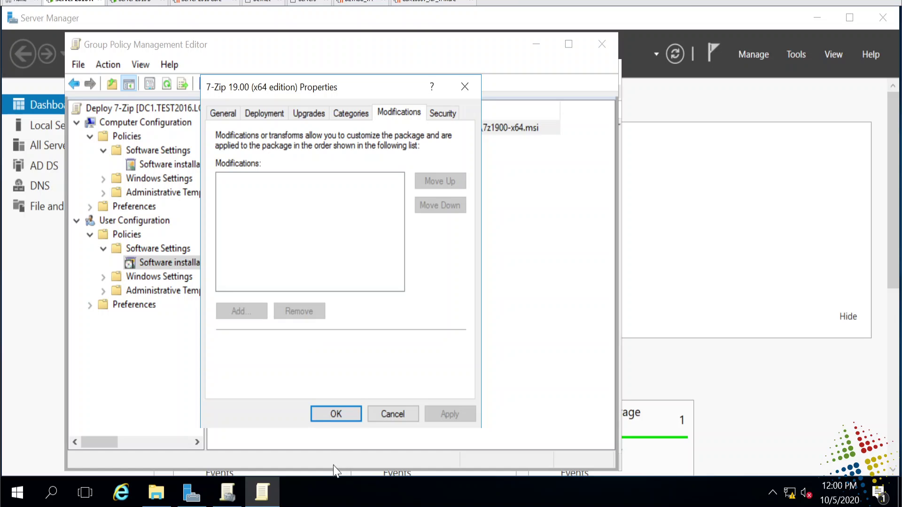
click(336, 414)
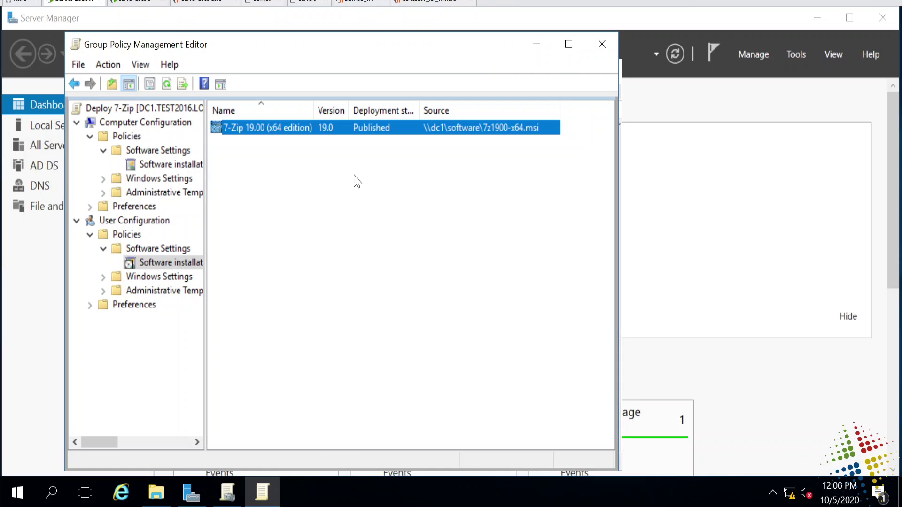
Close the Group Policy Management Editor and switch to the 'Server 2016 B' VM
click(603, 44)
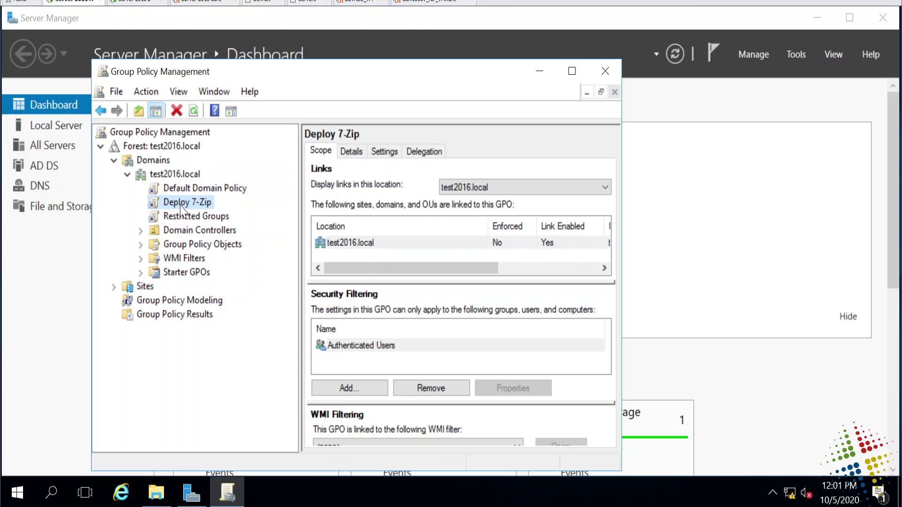
click(143, 3)
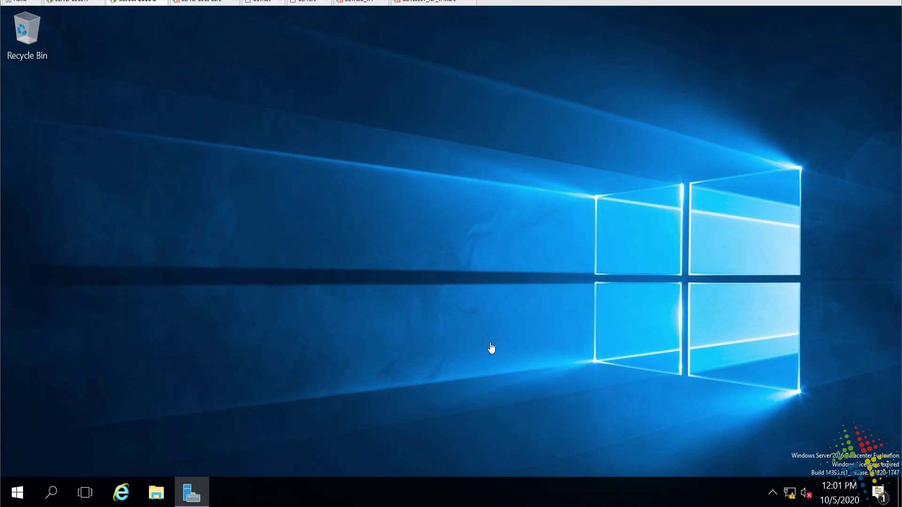
Run gpupdate /force in a Command Prompt opened as administrator
click(18, 493)
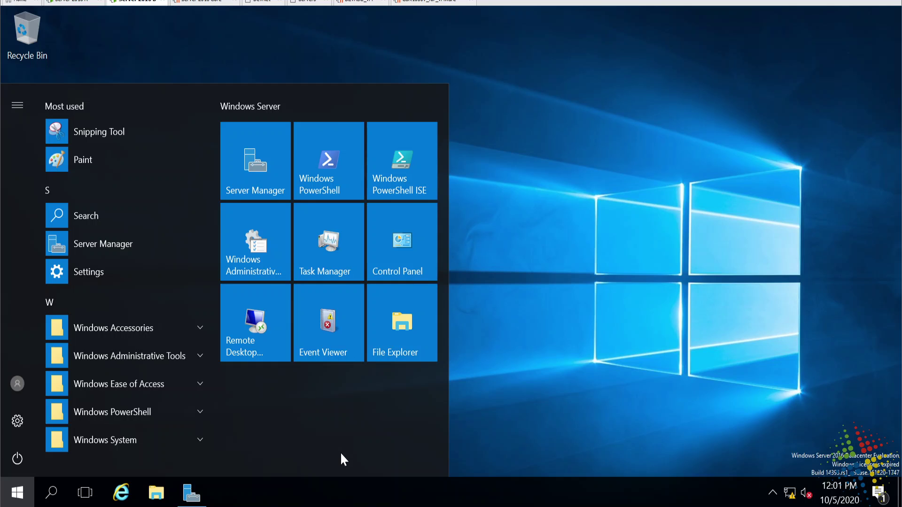
text(cmd)
right_click(113, 157)
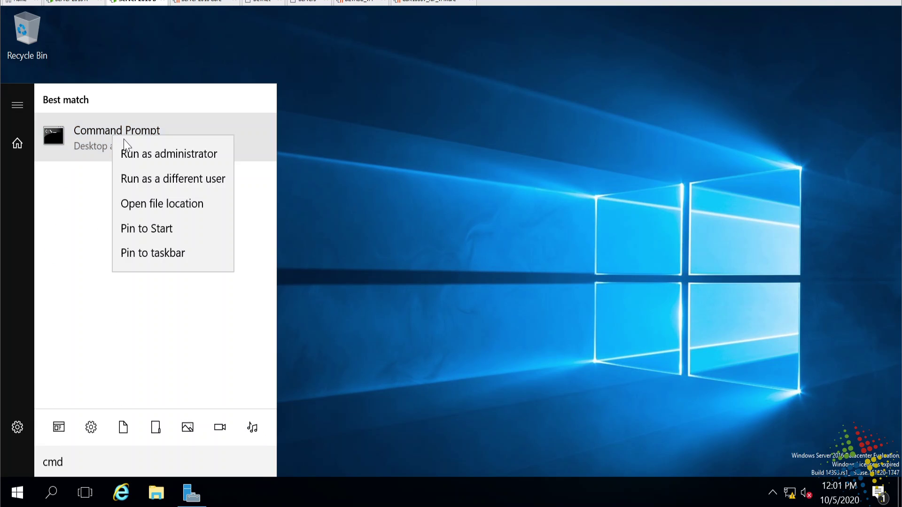
click(144, 155)
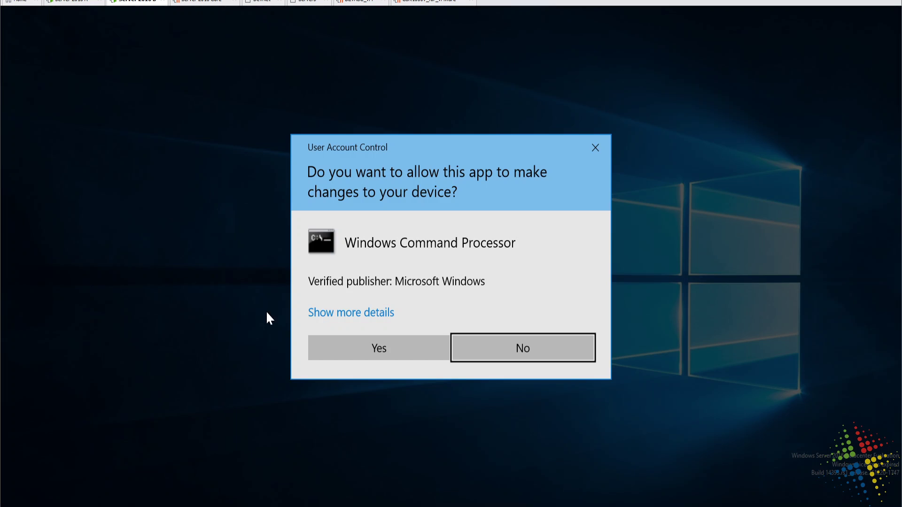
click(403, 342)
text(gp)
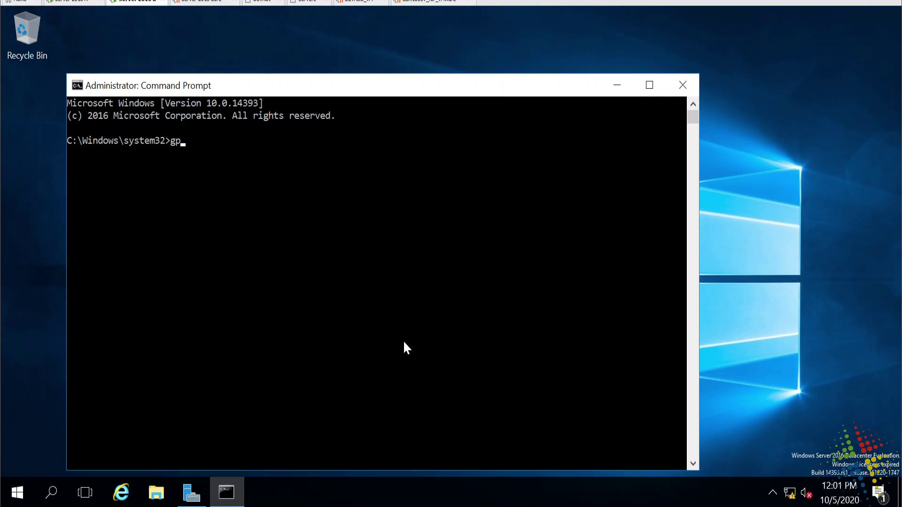
text(update /force)
key(Return)
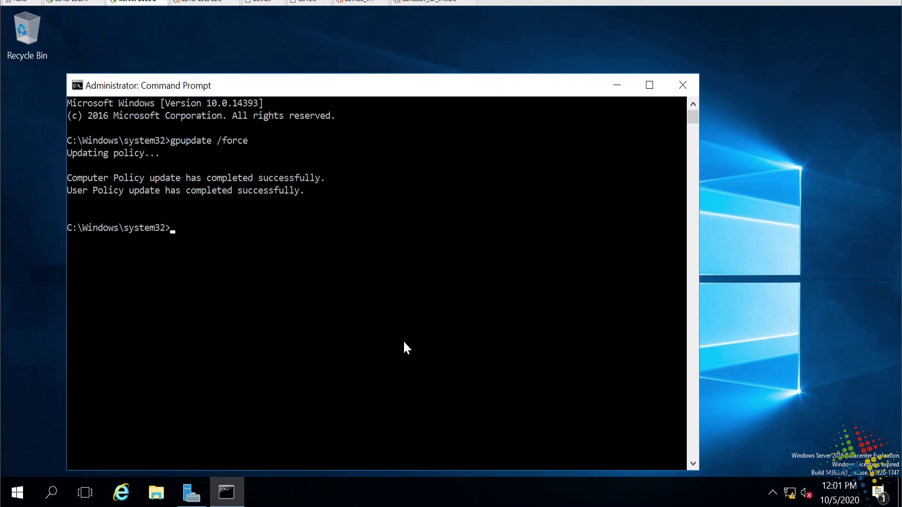
Open Control Panel from Start and go to Programs > Get programs
click(16, 493)
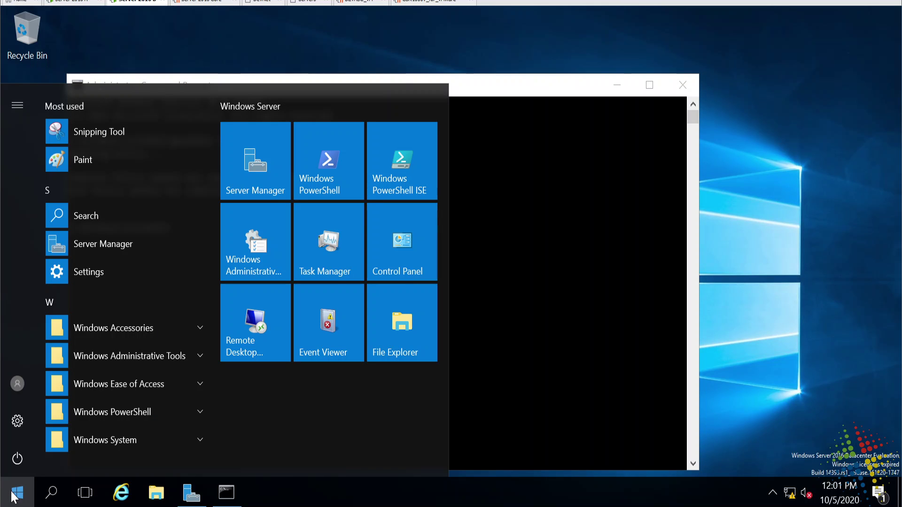
click(396, 255)
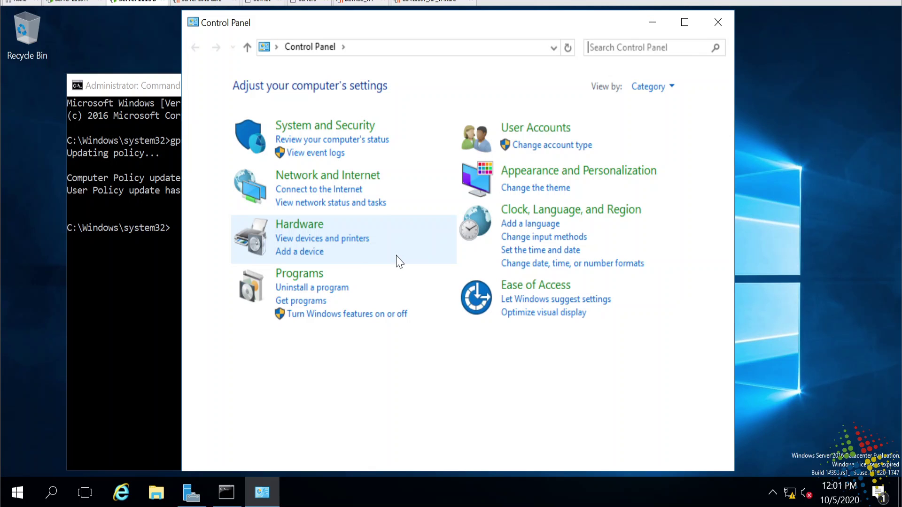
click(303, 303)
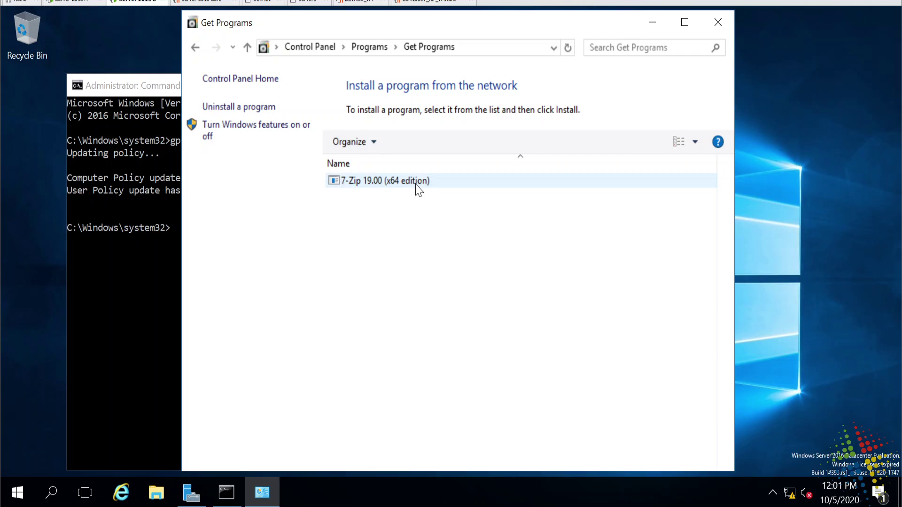
Install 7-Zip 19.00 (x64 edition) from the network with the licence accepted and default features
click(418, 184)
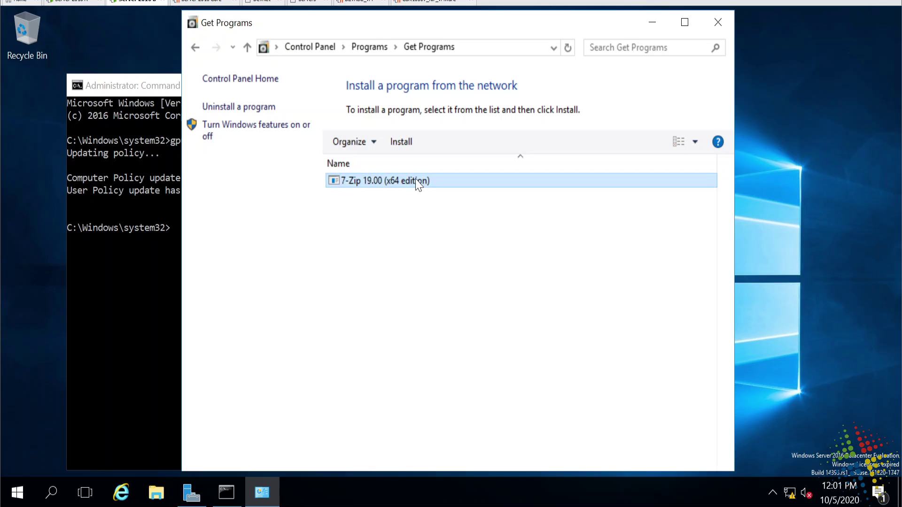
click(401, 143)
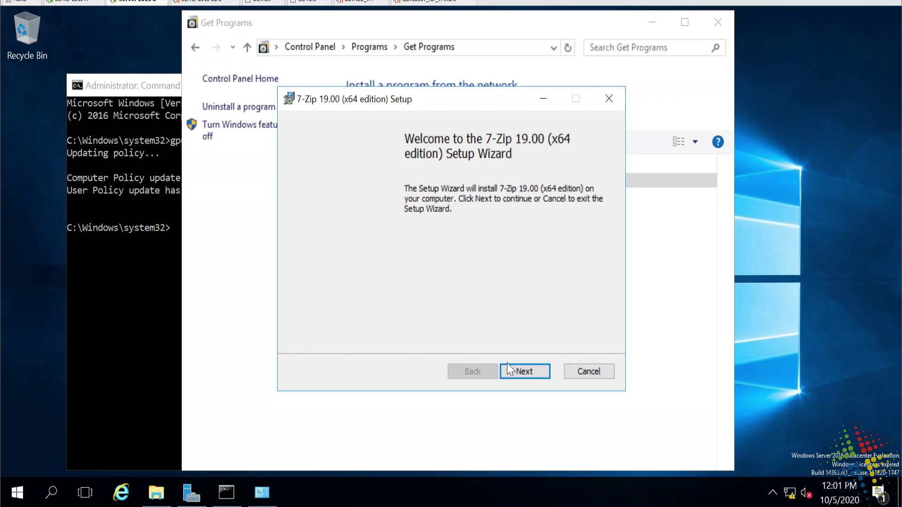
click(514, 373)
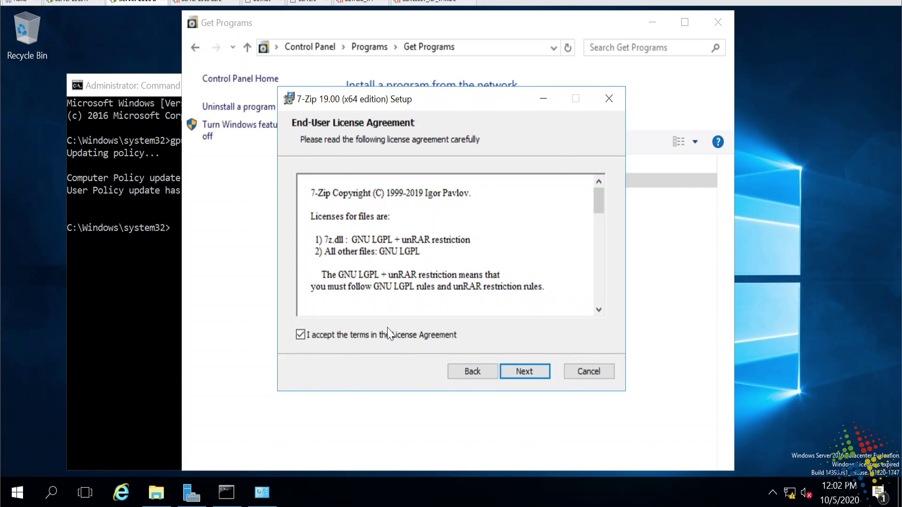
click(532, 372)
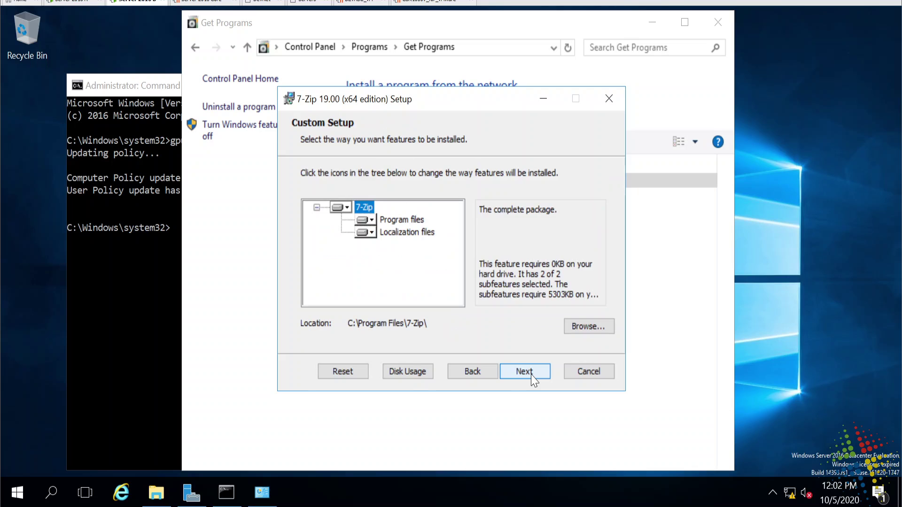
click(532, 371)
click(532, 374)
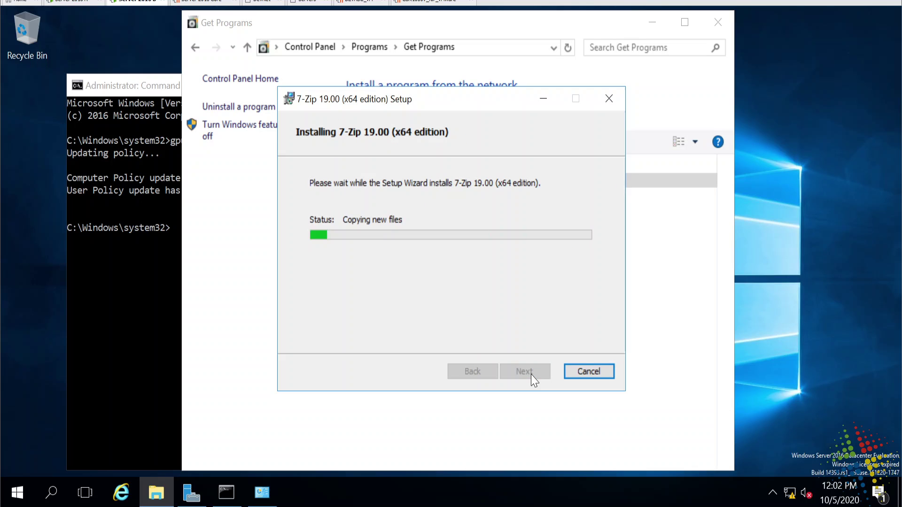
click(532, 374)
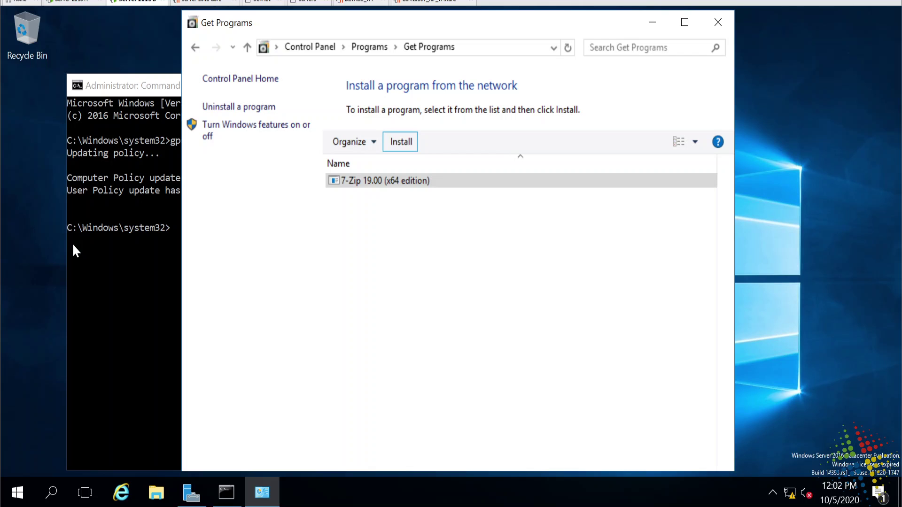
Open File Explorer and browse into Local Disk (C:) and its Windows folder
click(54, 258)
right_click(54, 258)
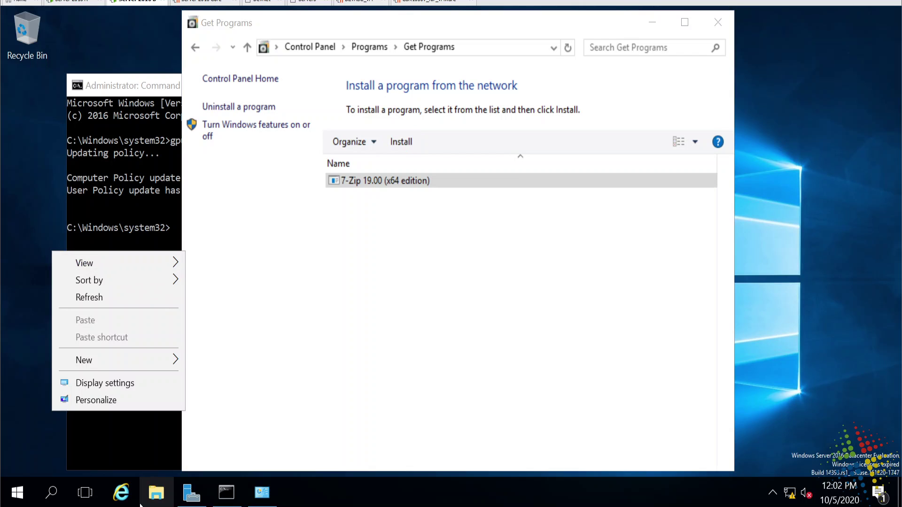
click(157, 499)
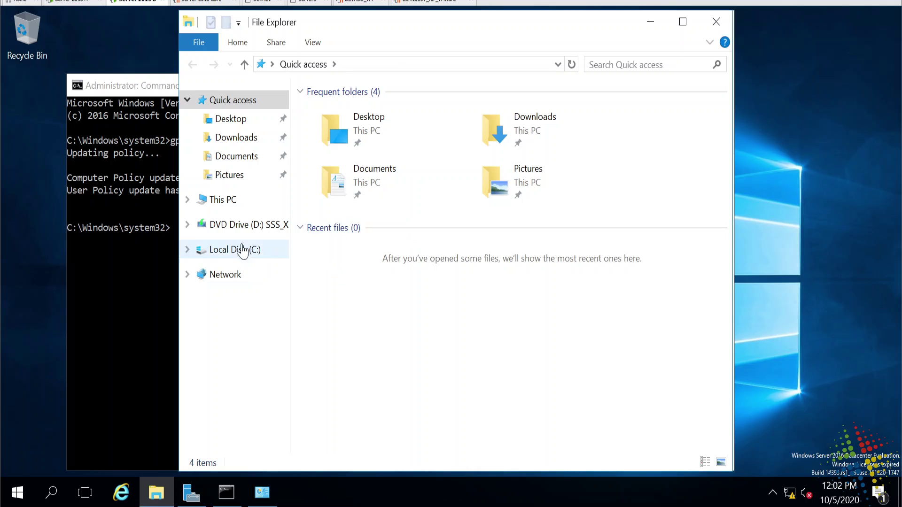
click(234, 207)
double_click(374, 266)
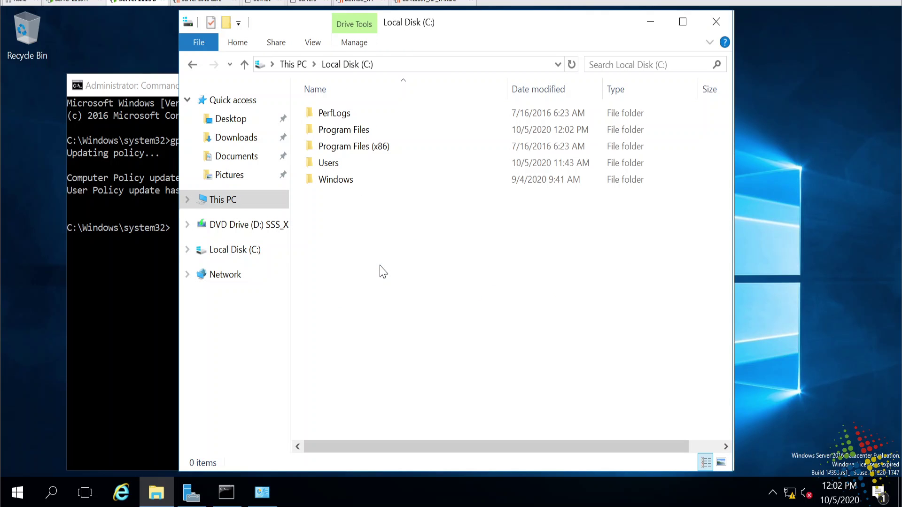
double_click(345, 188)
Select a folder in the Windows list, then view the Downloads and Desktop folders
right_click(382, 214)
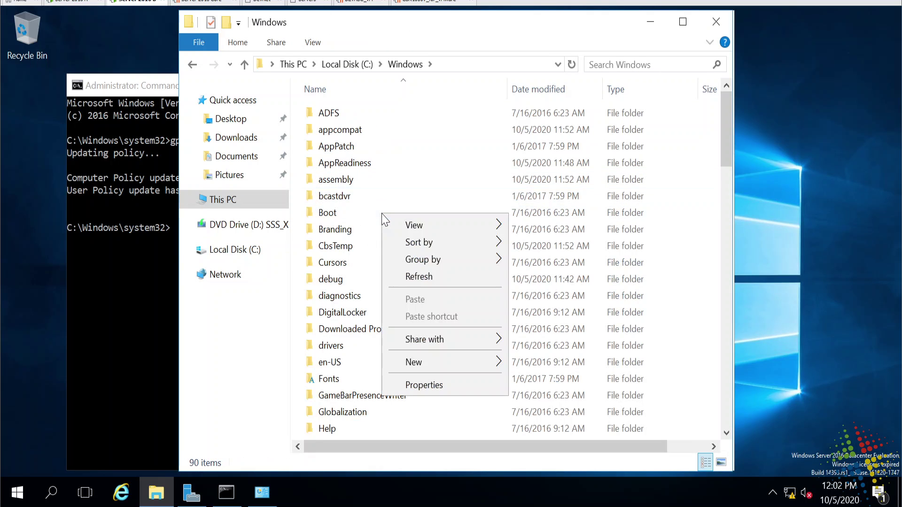
click(692, 137)
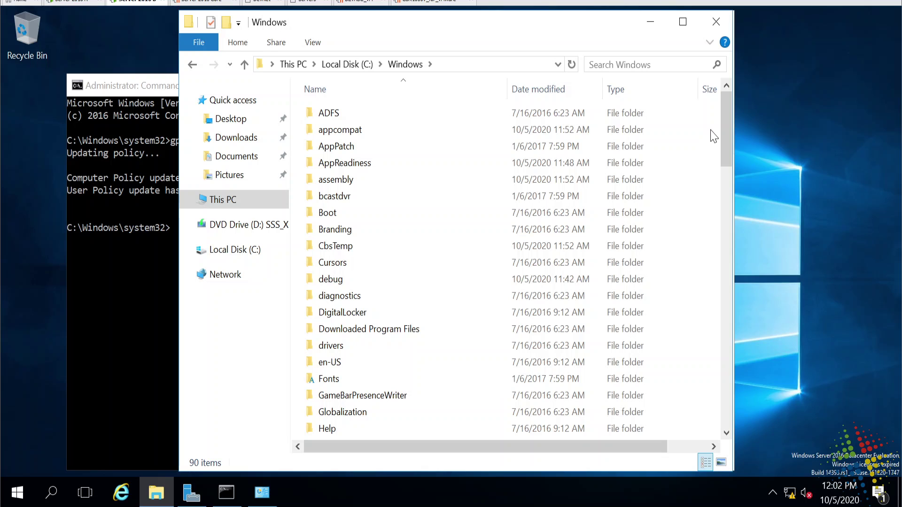
click(708, 134)
drag(727, 141, 726, 209)
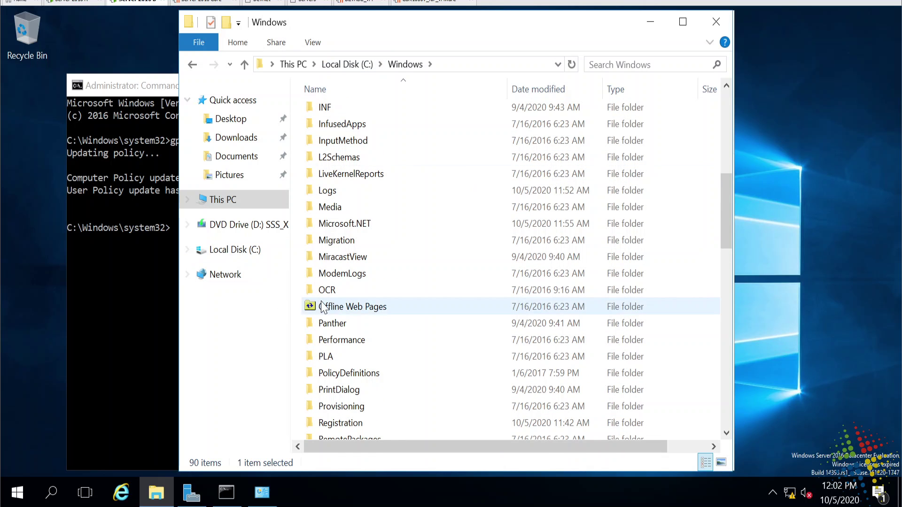
click(235, 138)
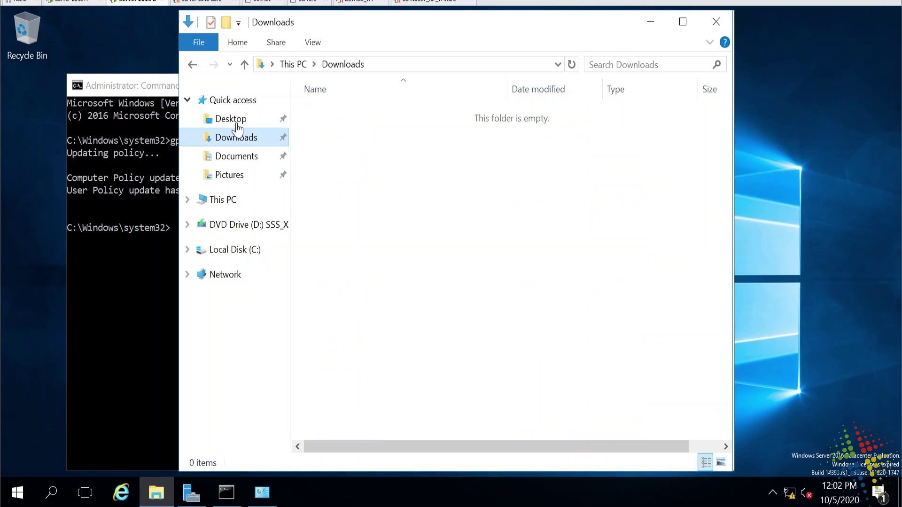
click(238, 125)
Close File Explorer and the Get Programs window, leaving the elevated Command Prompt
click(723, 19)
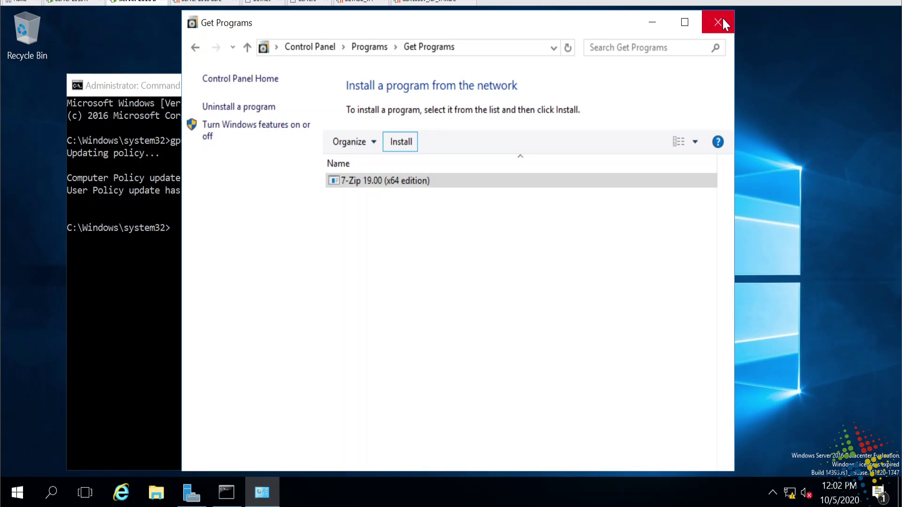
click(724, 23)
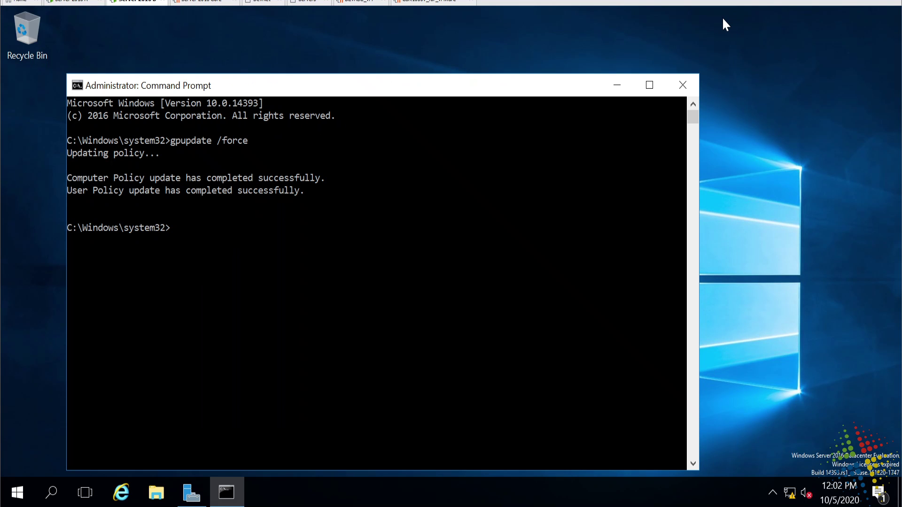